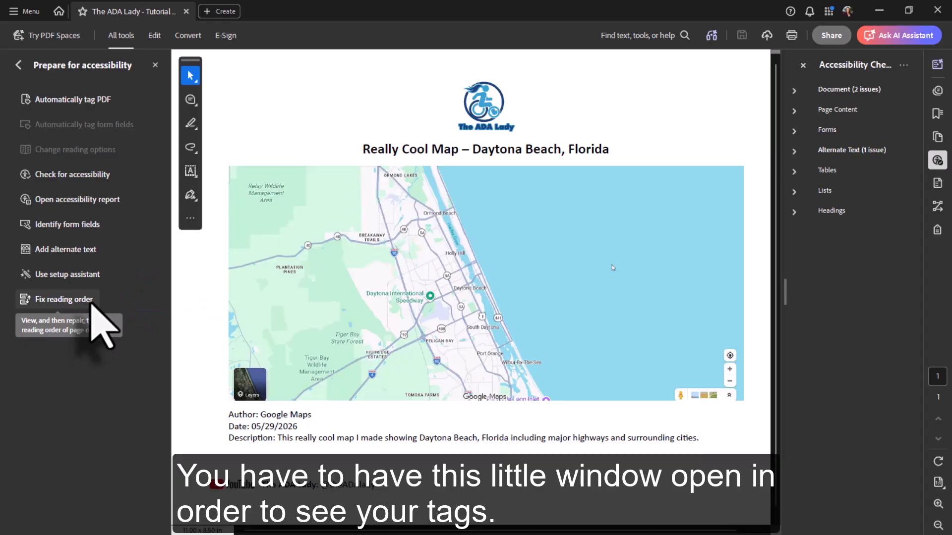
Display the page's structure tags with Fix reading order, toggling the Show tables and figures option off and back on.
{"action": "left_click", "coordinate": [89, 299]}
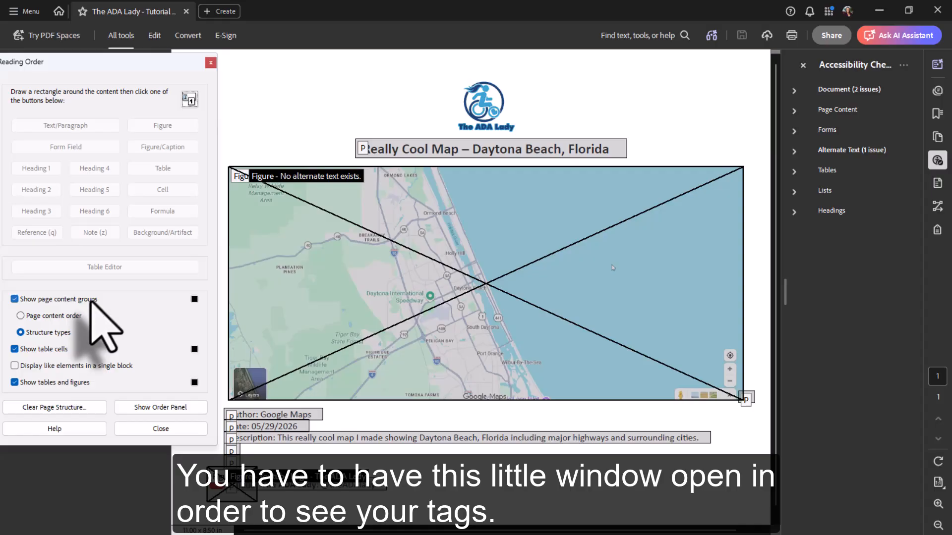
{"action": "left_click", "coordinate": [211, 63]}
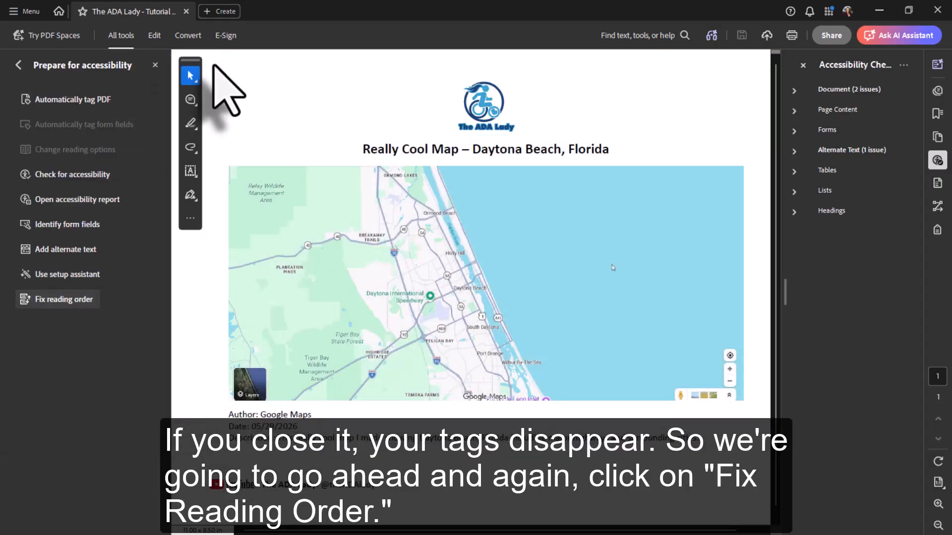
{"action": "left_click", "coordinate": [57, 301]}
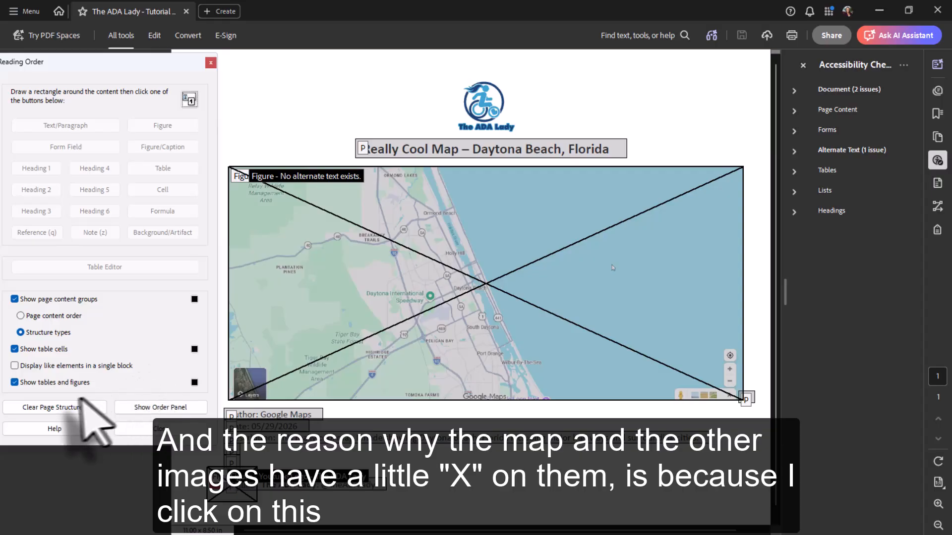
{"action": "left_click", "coordinate": [15, 383]}
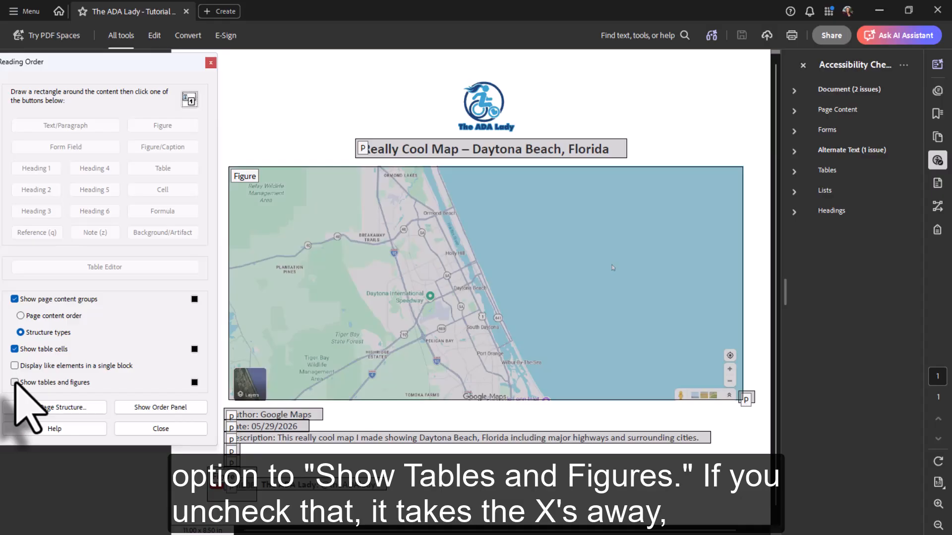
{"action": "left_click", "coordinate": [15, 382]}
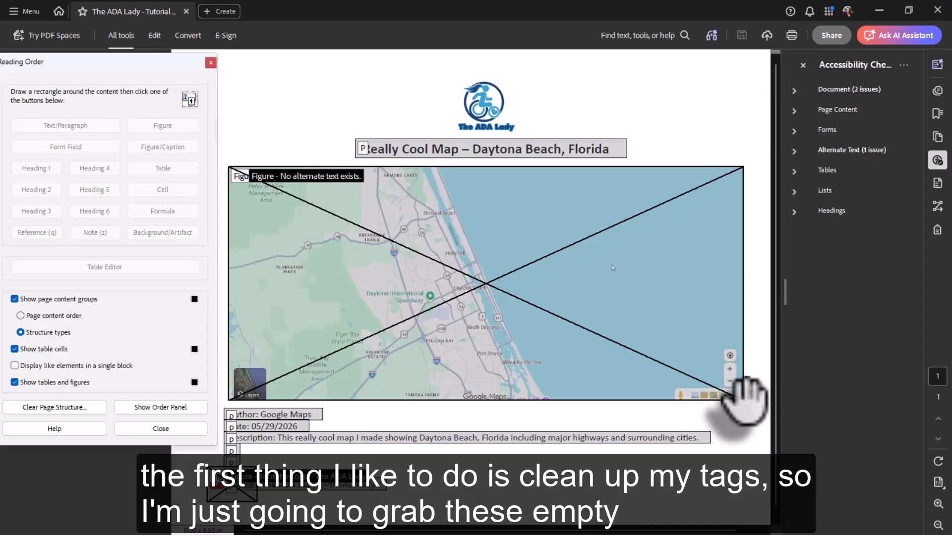
Mark the three empty paragraph tags around the map and below the description as Background/Artifact, and tag the logo above the title as a Figure.
{"action": "left_click", "coordinate": [742, 394]}
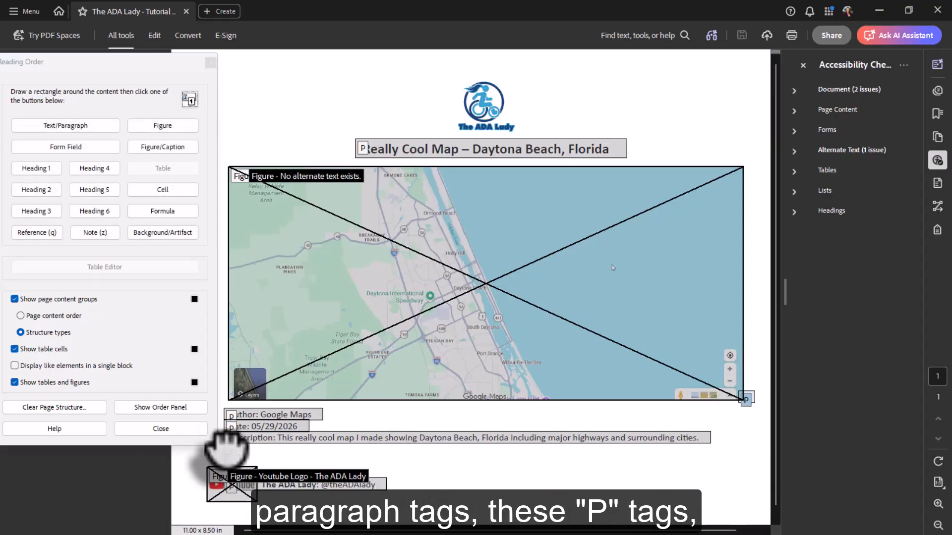
{"action": "left_click", "coordinate": [231, 462], "text": "shift"}
{"action": "left_click", "coordinate": [231, 451], "text": "shift"}
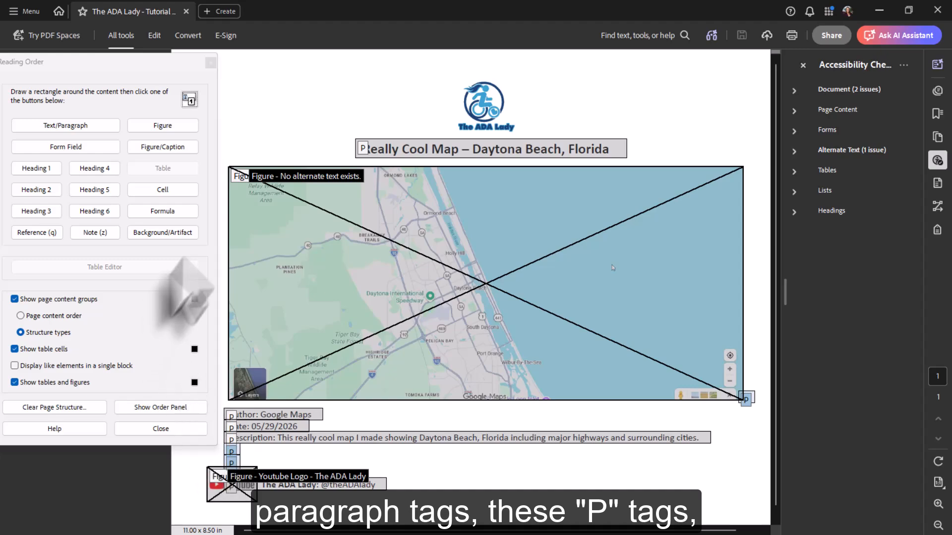
{"action": "left_click", "coordinate": [186, 233]}
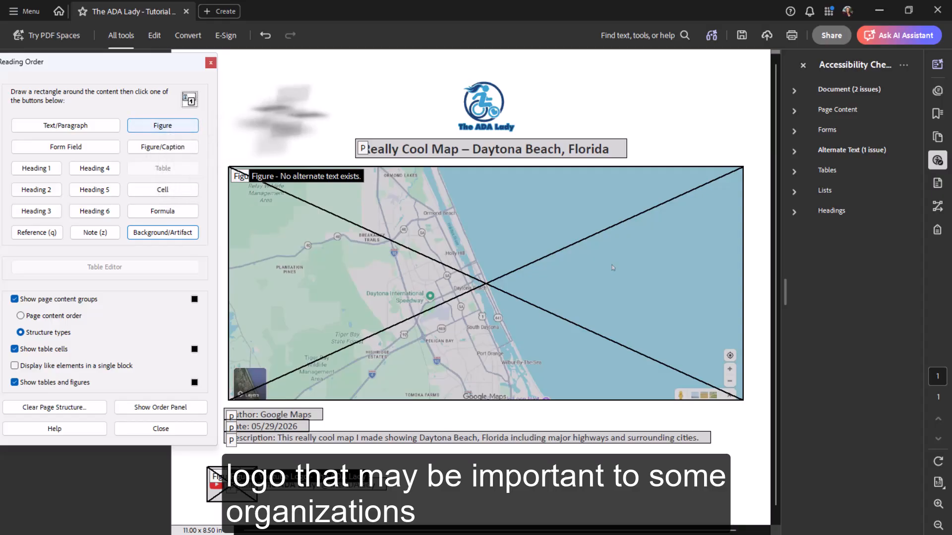
{"action": "left_click_drag", "start_coordinate": [433, 68], "coordinate": [547, 140]}
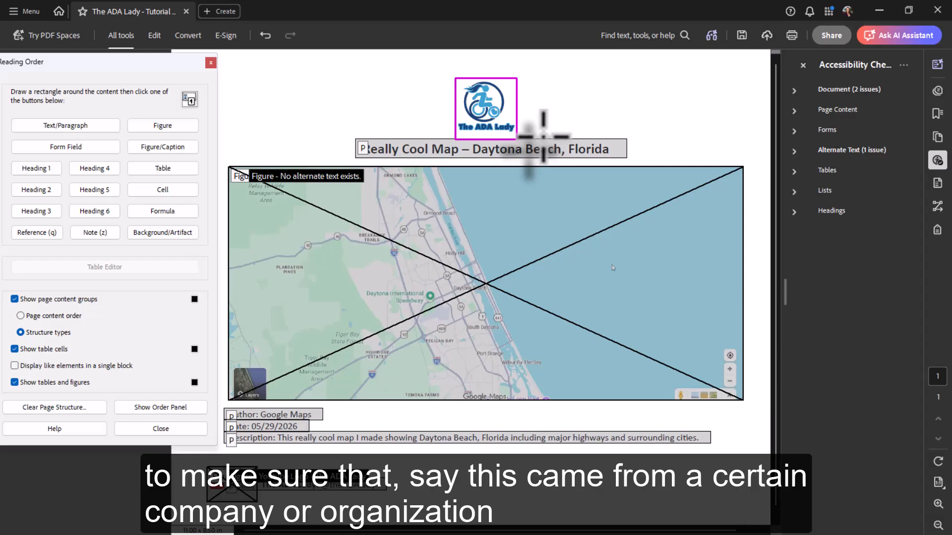
{"action": "left_click", "coordinate": [159, 126]}
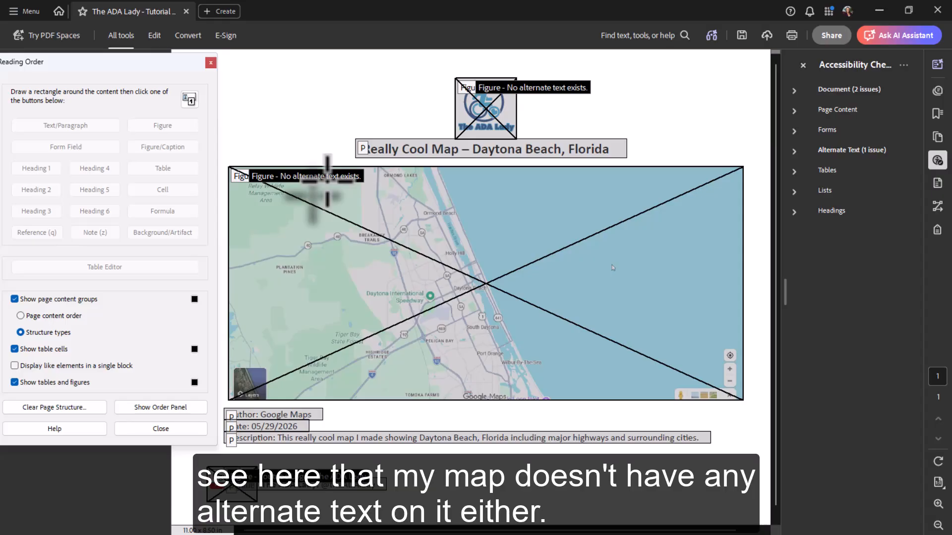
Rerun the accessibility check for the Figures alternate text rule and locate each flagged figure on the page.
{"action": "left_click", "coordinate": [794, 151]}
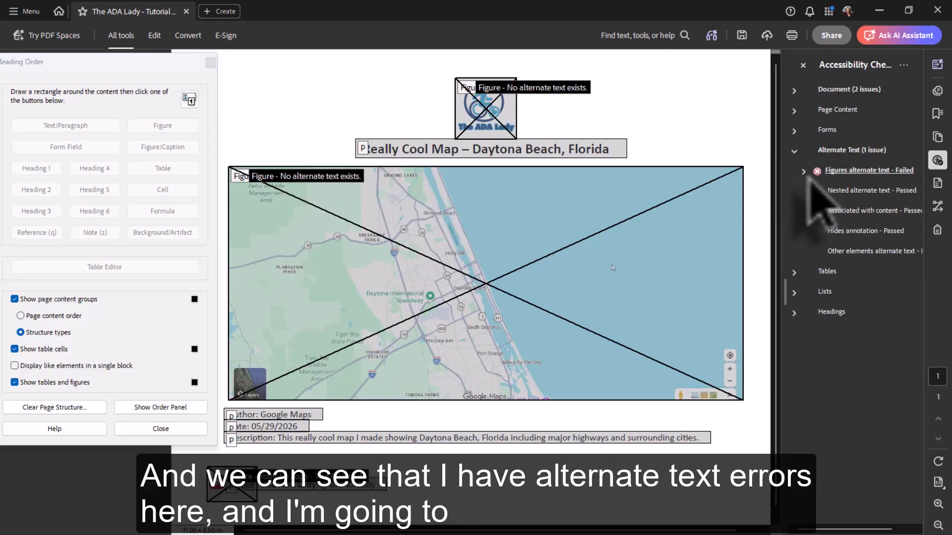
{"action": "left_click", "coordinate": [803, 171]}
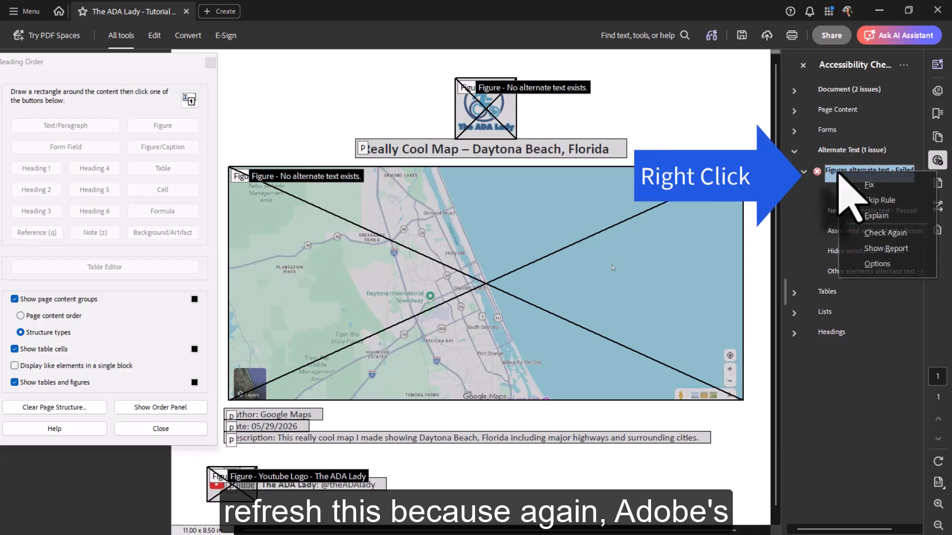
{"action": "right_click", "coordinate": [841, 171]}
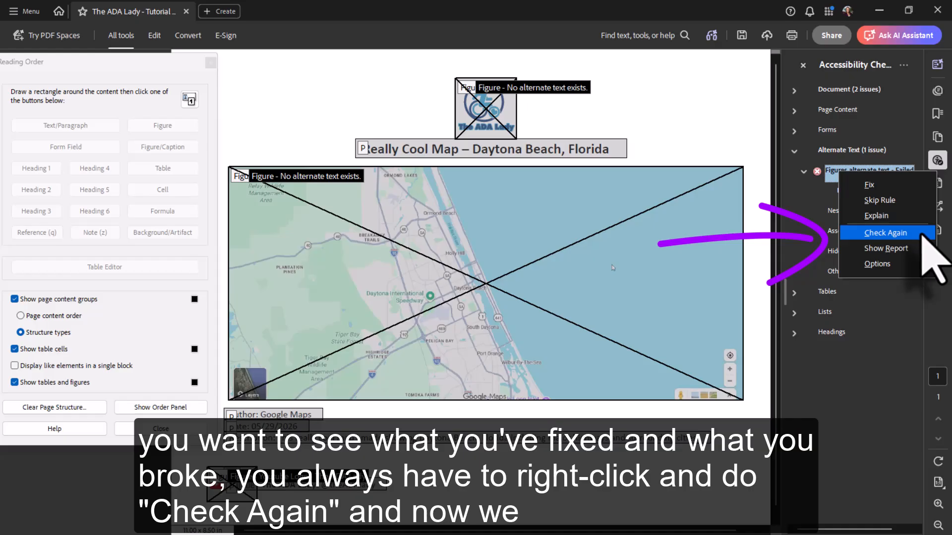
{"action": "left_click", "coordinate": [885, 232]}
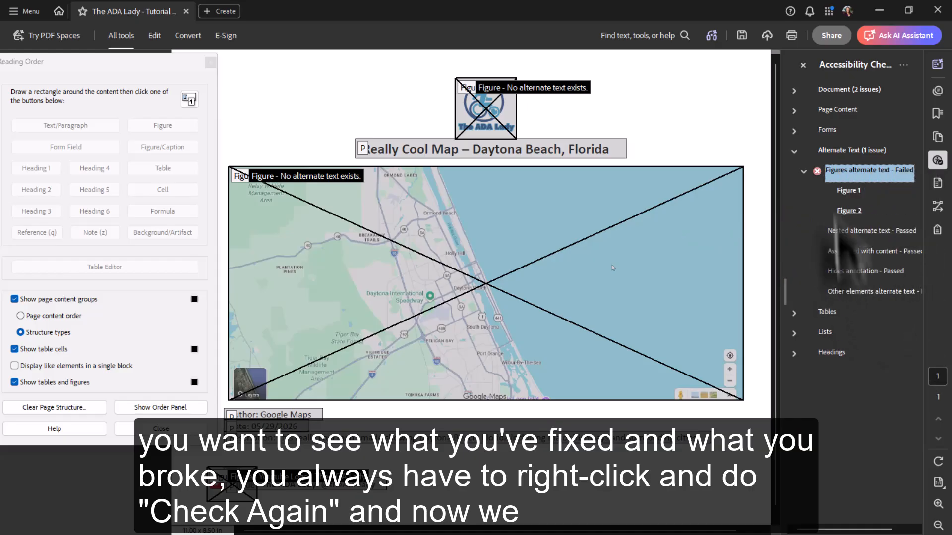
{"action": "left_click", "coordinate": [842, 192]}
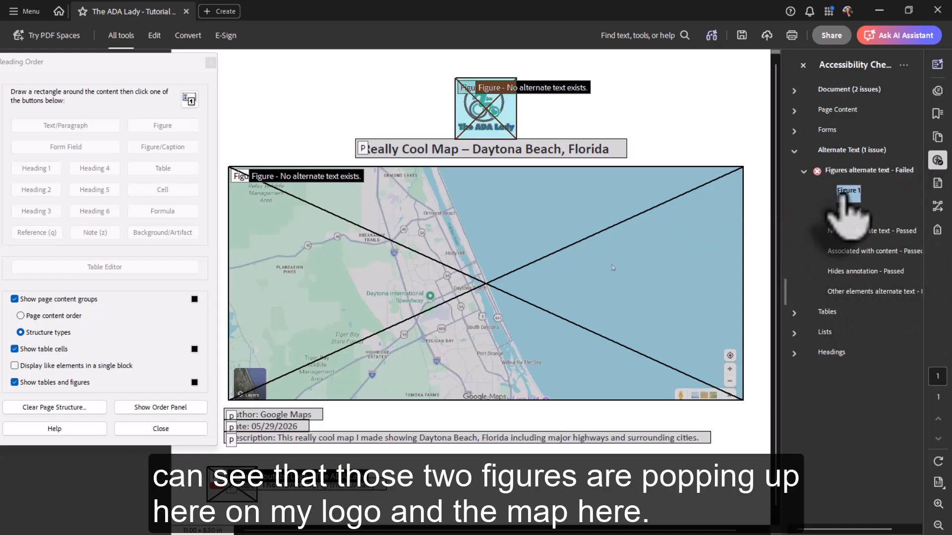
{"action": "left_click", "coordinate": [845, 211]}
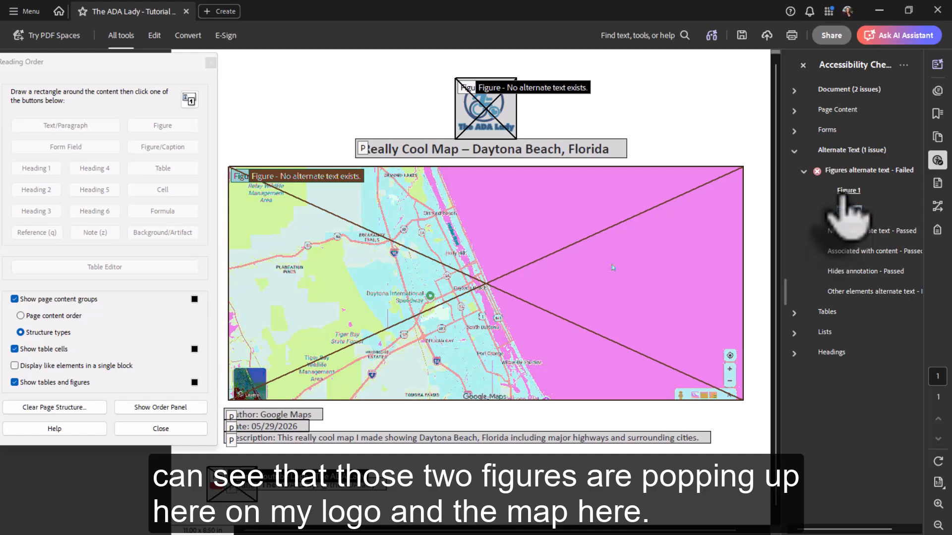
Set the logo's alternate text to "The ADA Lady Logo - illustration of a woman in a wheelchair moving quickly.".
{"action": "right_click", "coordinate": [488, 115]}
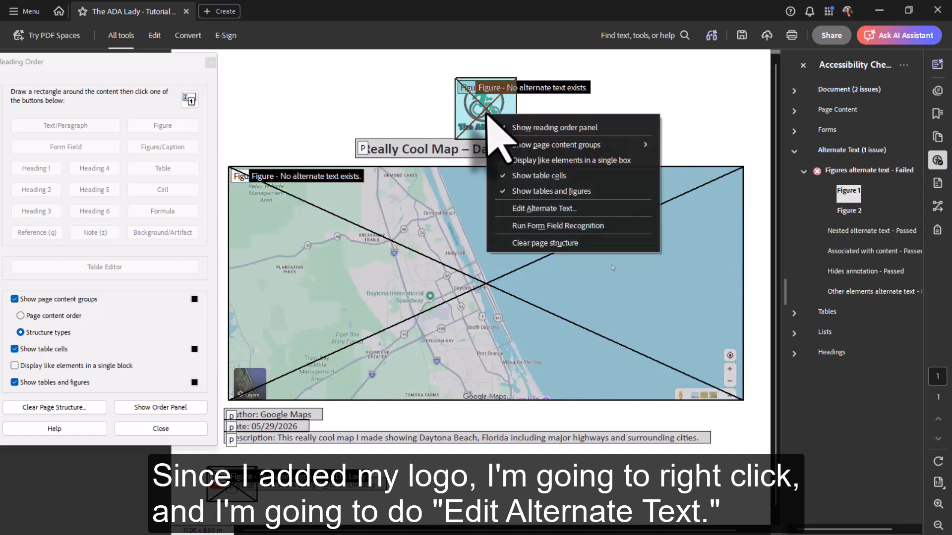
{"action": "left_click", "coordinate": [626, 211]}
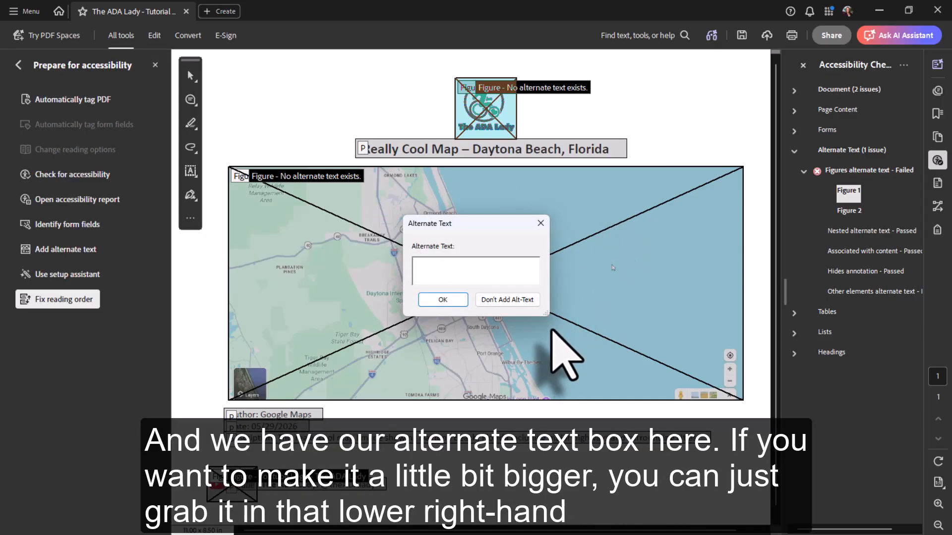
{"action": "left_click_drag", "start_coordinate": [550, 318], "coordinate": [628, 363]}
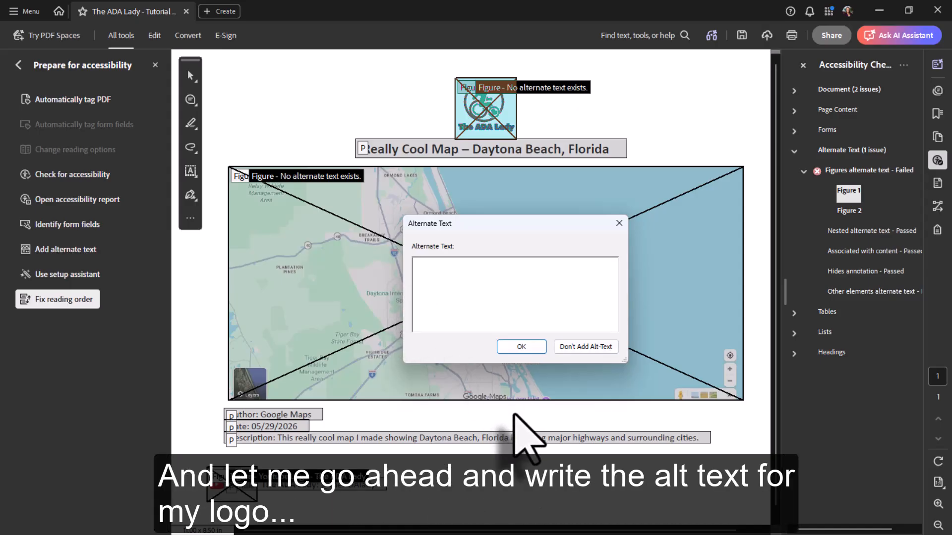
{"action": "type", "text": "The "}
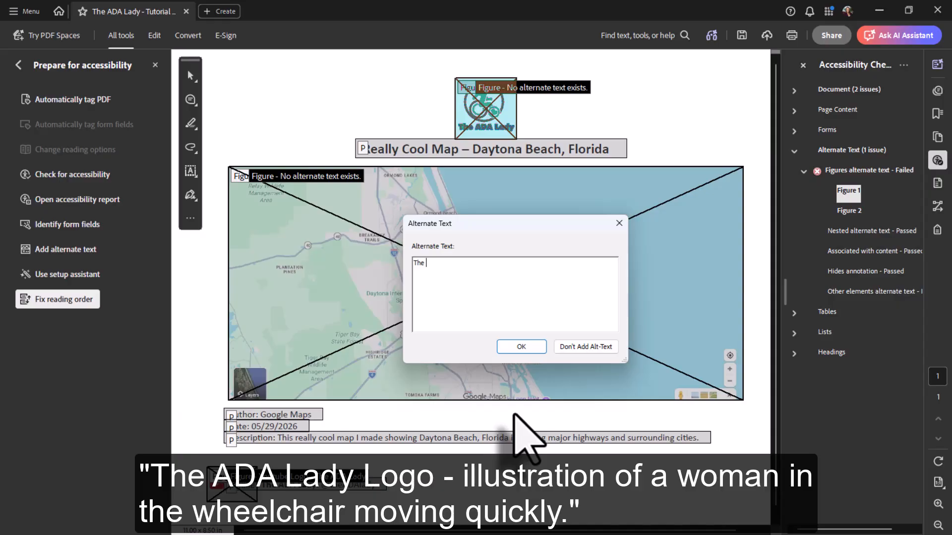
{"action": "type", "text": "ADA Lady Logo - illustration of a woma"}
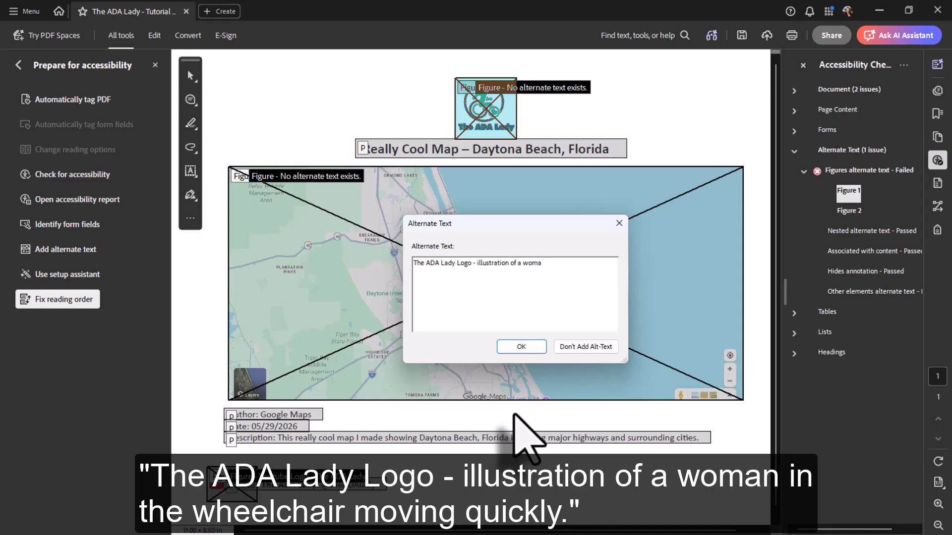
{"action": "type", "text": "n in a wheelchair moving quickly."}
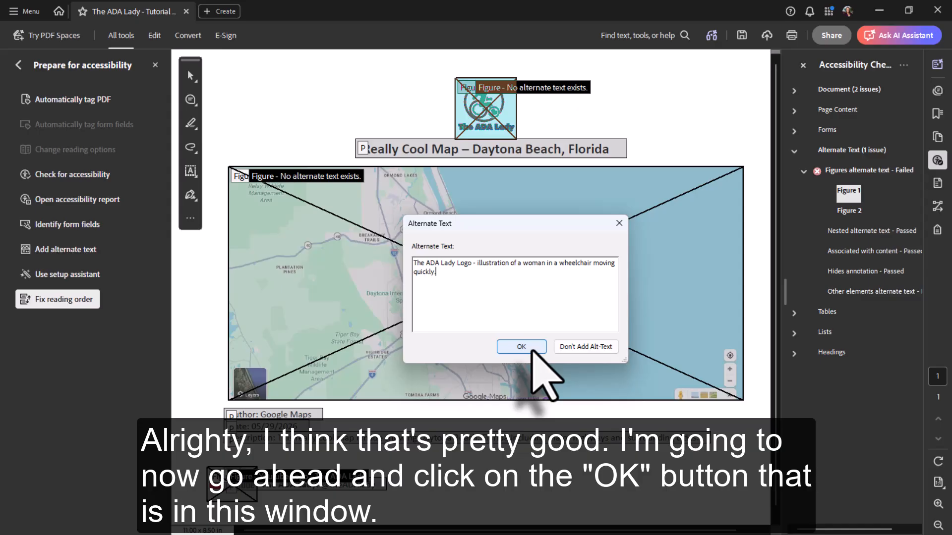
{"action": "left_click", "coordinate": [531, 351]}
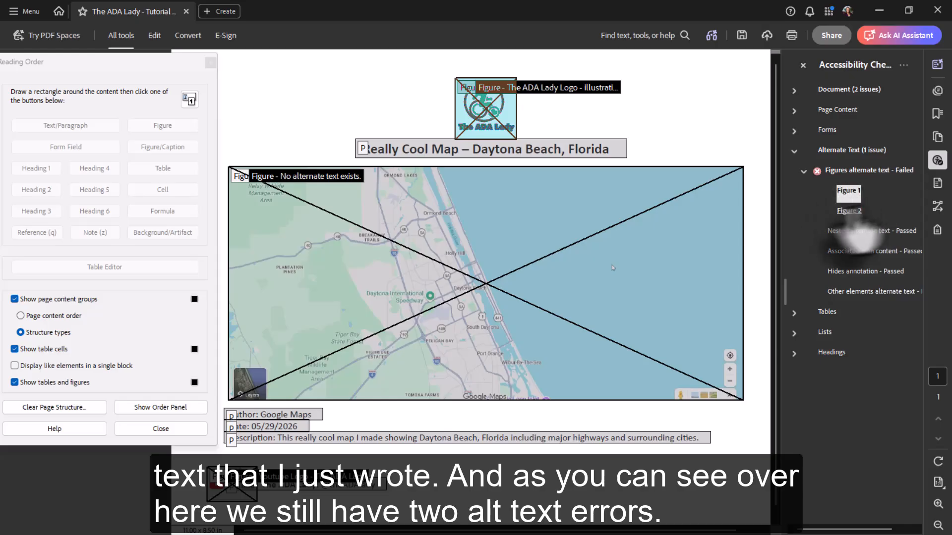
Check the Figures alternate text rule again and locate the figure still flagged on the page.
{"action": "right_click", "coordinate": [838, 177]}
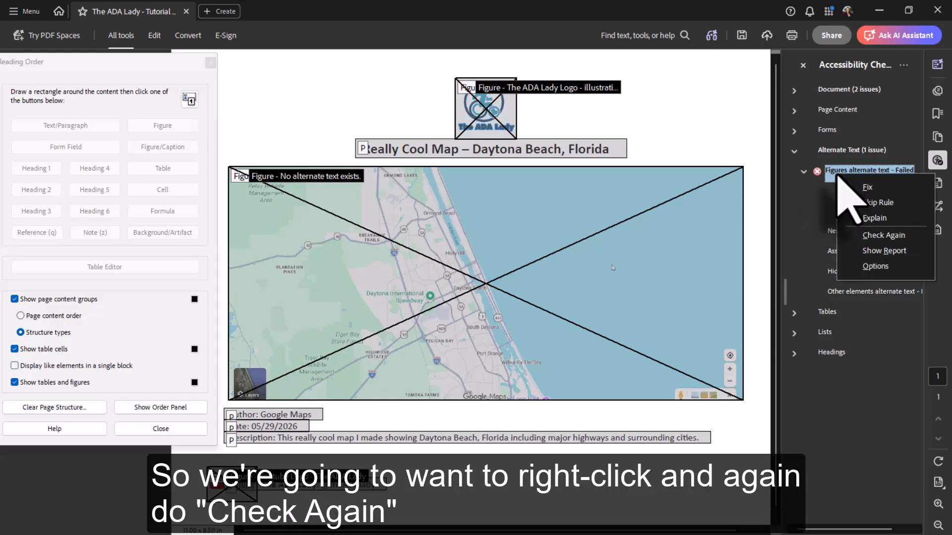
{"action": "left_click", "coordinate": [911, 241]}
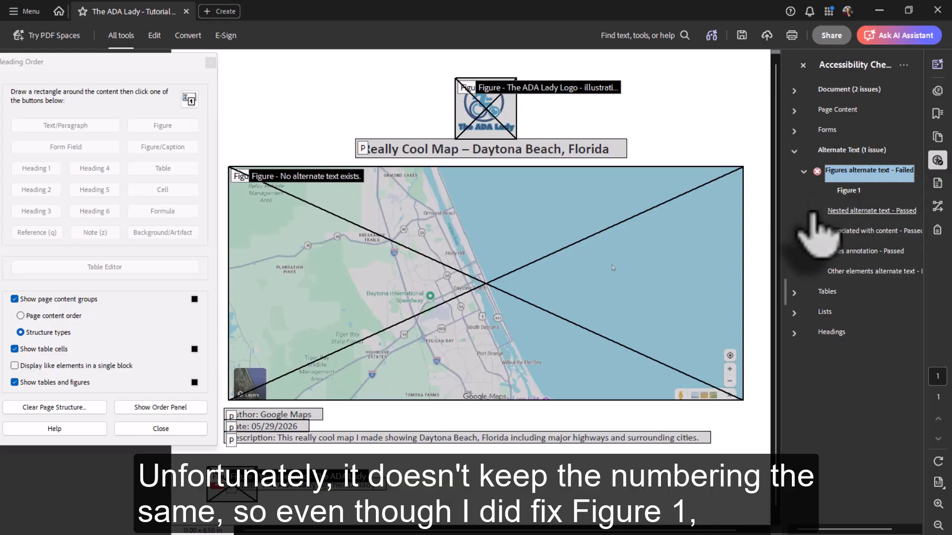
{"action": "left_click", "coordinate": [848, 191]}
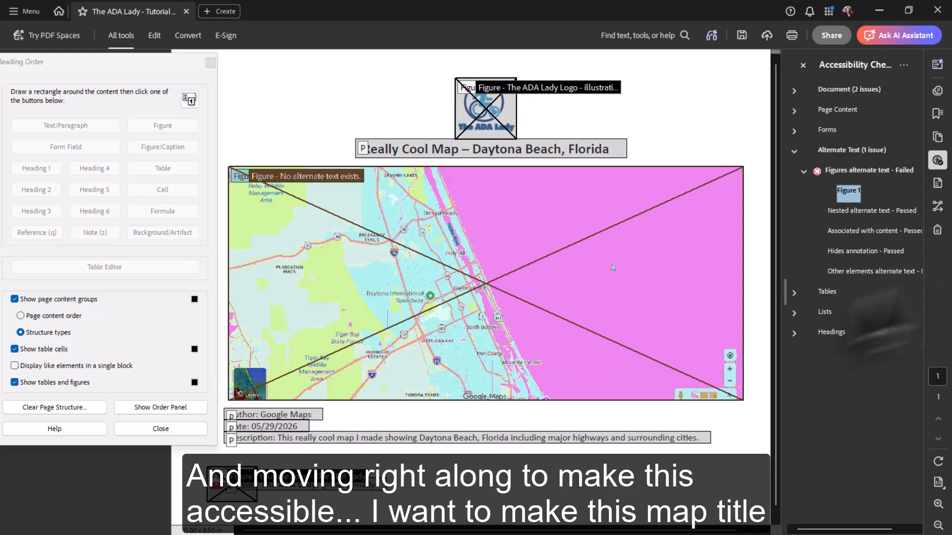
Retag the map title "Really Cool Map – Daytona Beach, Florida" from paragraph to Heading 1.
{"action": "left_click", "coordinate": [329, 133]}
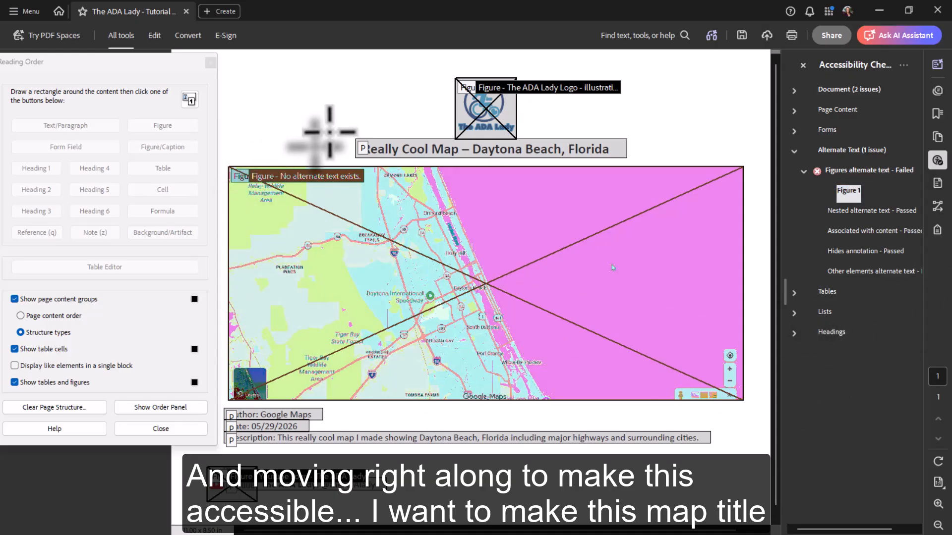
{"action": "left_click", "coordinate": [362, 148]}
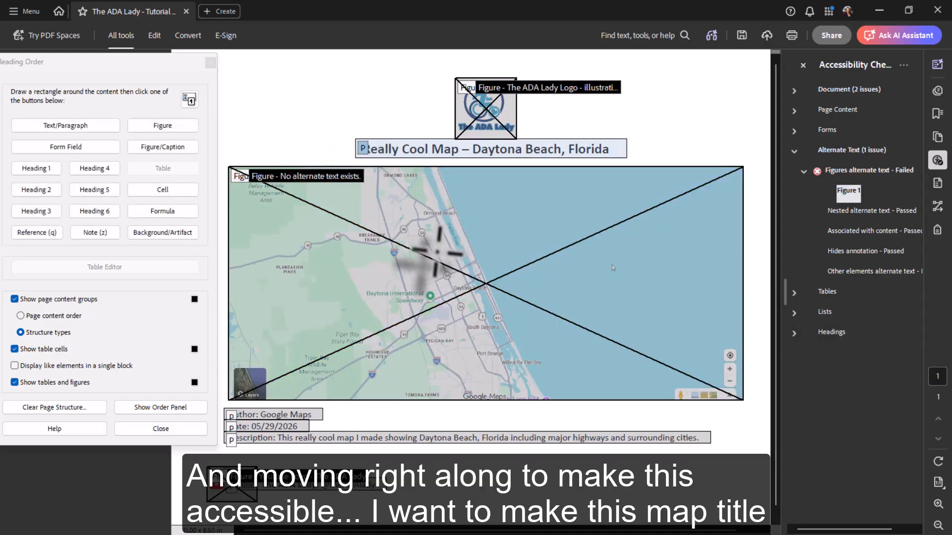
{"action": "left_click", "coordinate": [39, 169]}
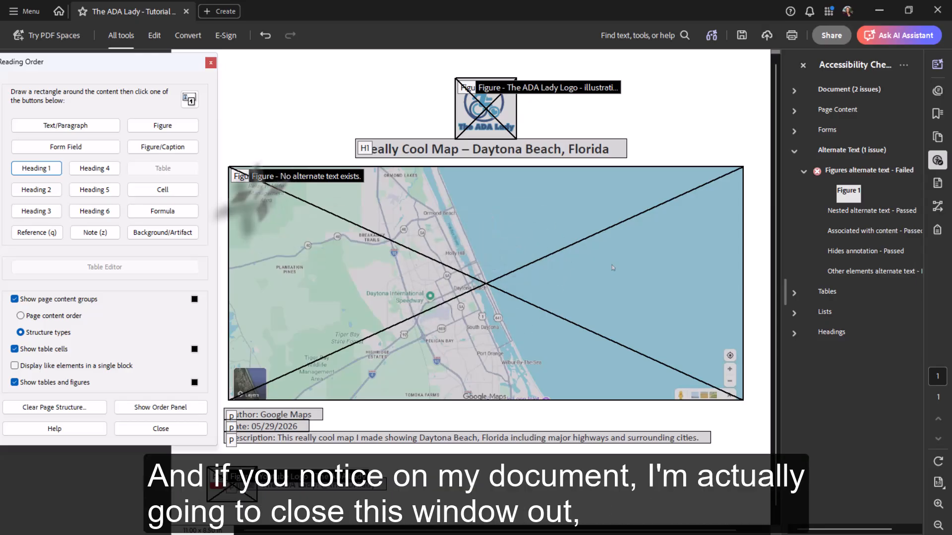
Hide the structure tags and review the description line written beneath the map.
{"action": "left_click", "coordinate": [210, 63]}
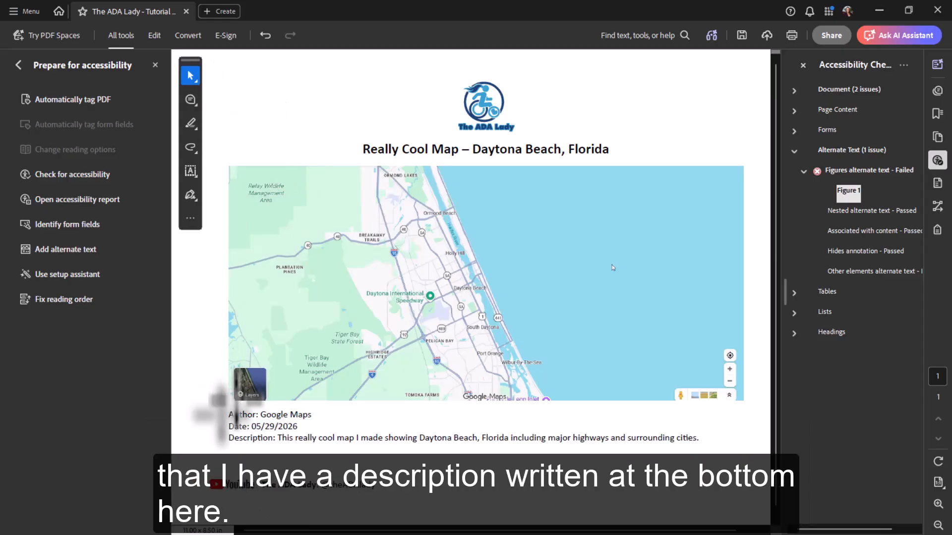
{"action": "left_click_drag", "start_coordinate": [228, 436], "coordinate": [701, 435]}
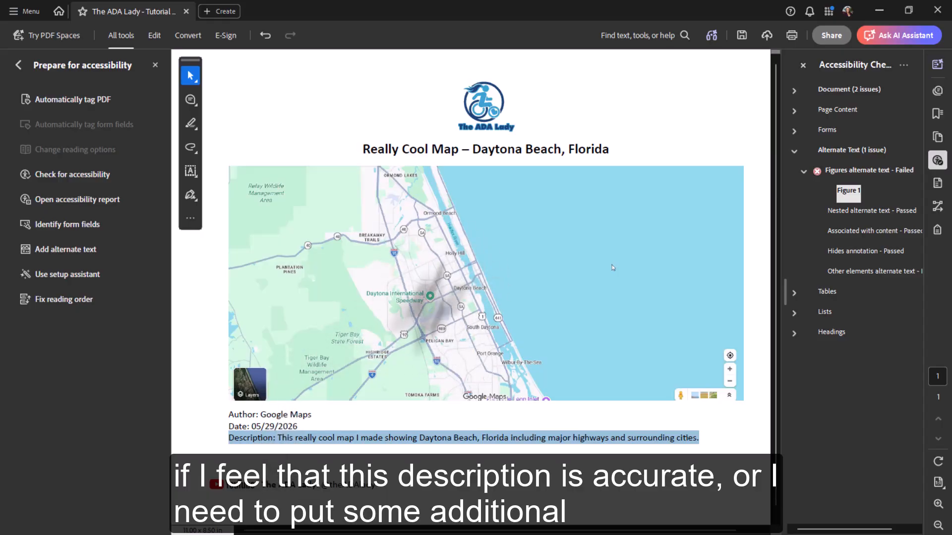
{"action": "left_click", "coordinate": [710, 436]}
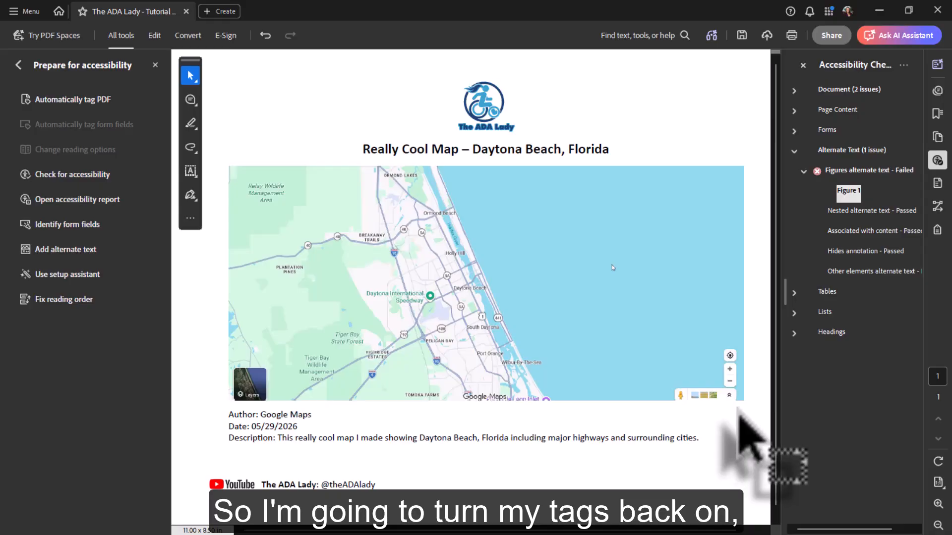
Set the map's alternate text to "Map of Daytona Beach, Florida that shows the coastline and surrounding areas of Daytona Beach, including major highways and surrounding cities.".
{"action": "left_click", "coordinate": [64, 300]}
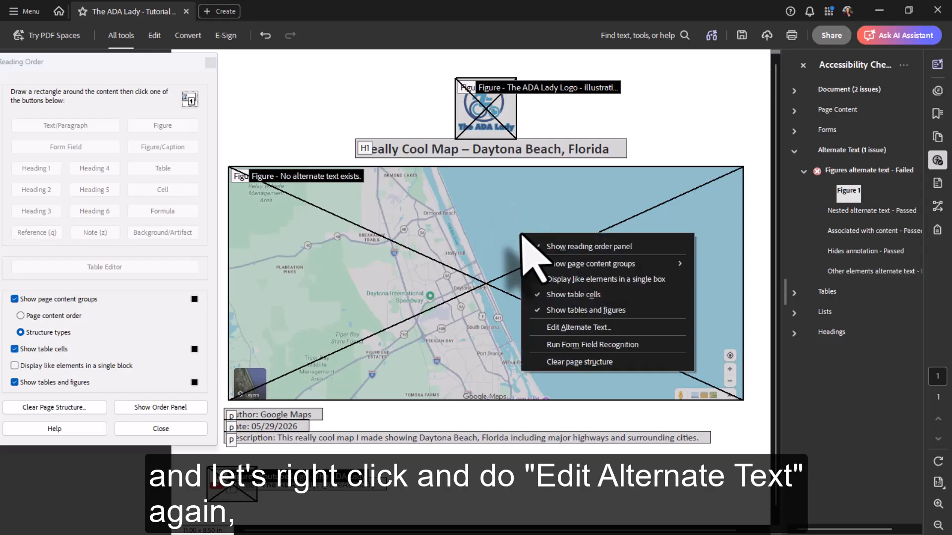
{"action": "right_click", "coordinate": [521, 236]}
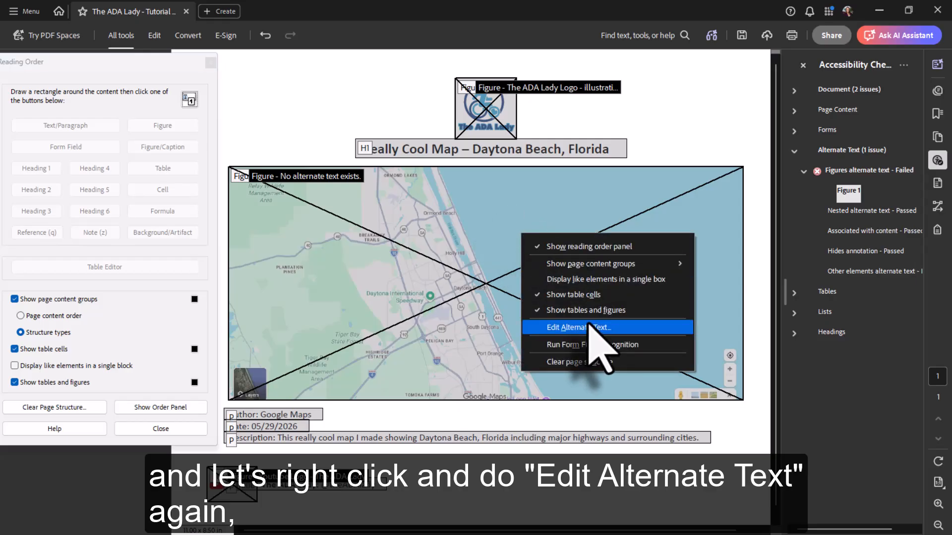
{"action": "left_click", "coordinate": [637, 329]}
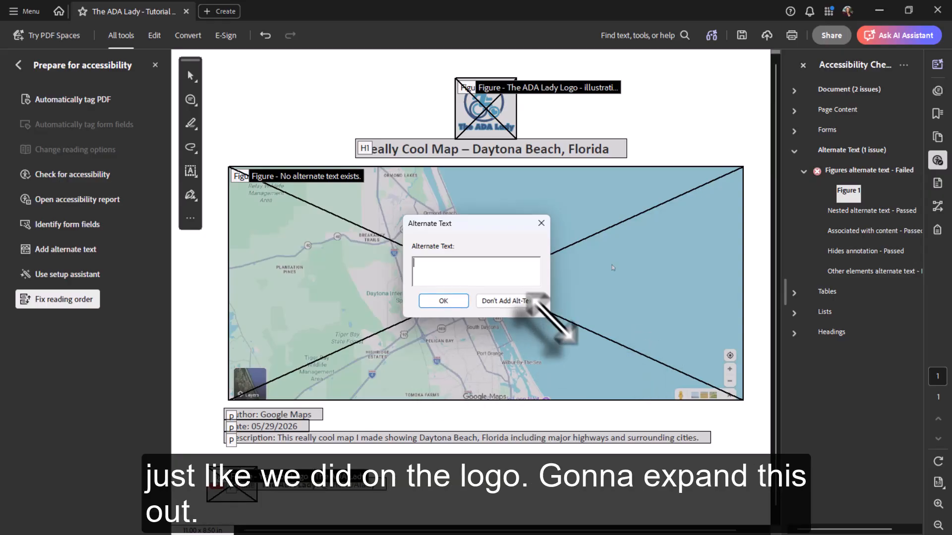
{"action": "left_click_drag", "start_coordinate": [547, 314], "coordinate": [621, 356]}
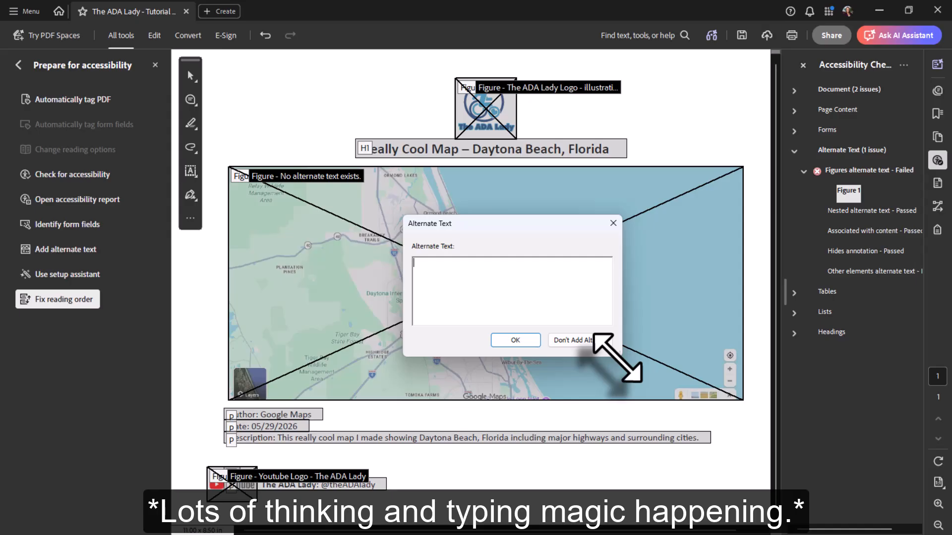
{"action": "type", "text": "Map of Dayton"}
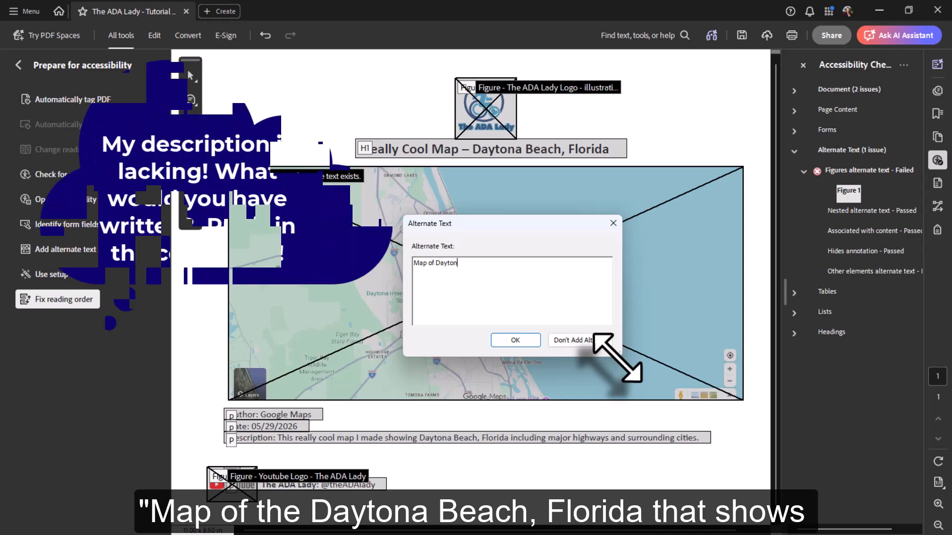
{"action": "type", "text": "a Beach, "}
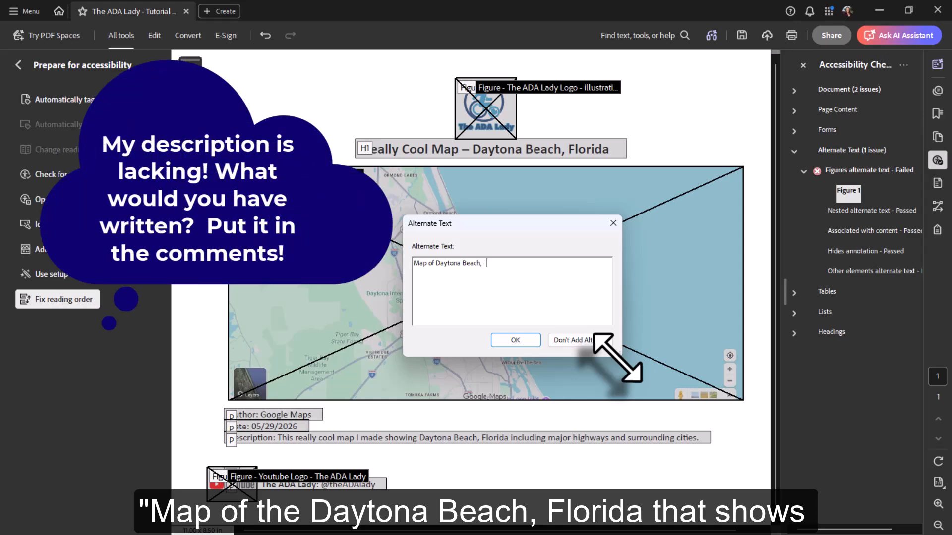
{"action": "type", "text": "Florida that shows the coastline "}
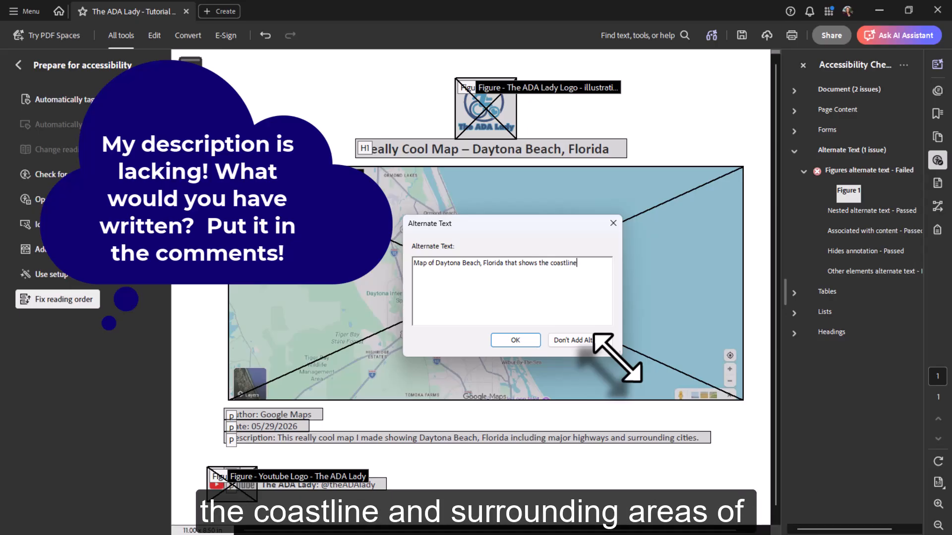
{"action": "type", "text": "and surrounding areas of Daytona Beach, including"}
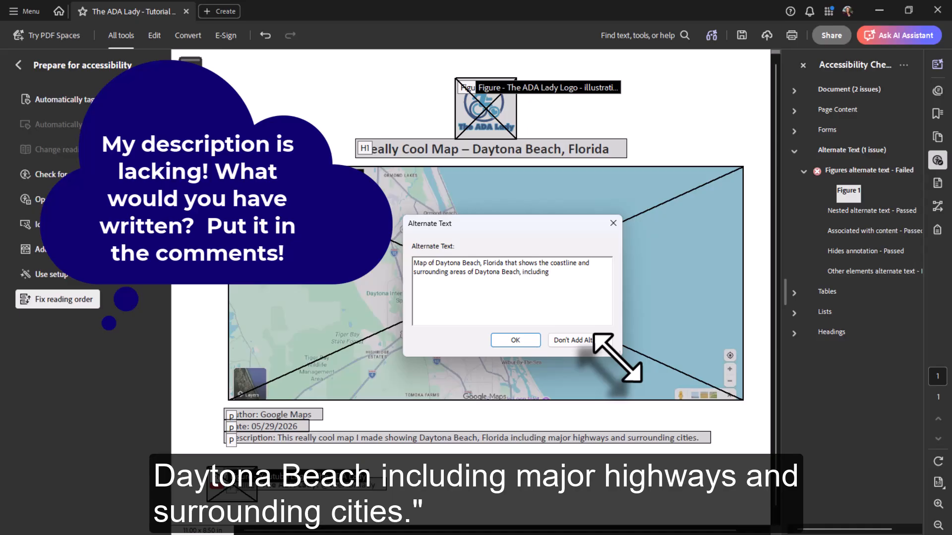
{"action": "type", "text": " major"}
{"action": "type", "text": " highwy"}
{"action": "type", "text": "ys and "}
{"action": "type", "text": "surrou"}
{"action": "type", "text": "nding cities."}
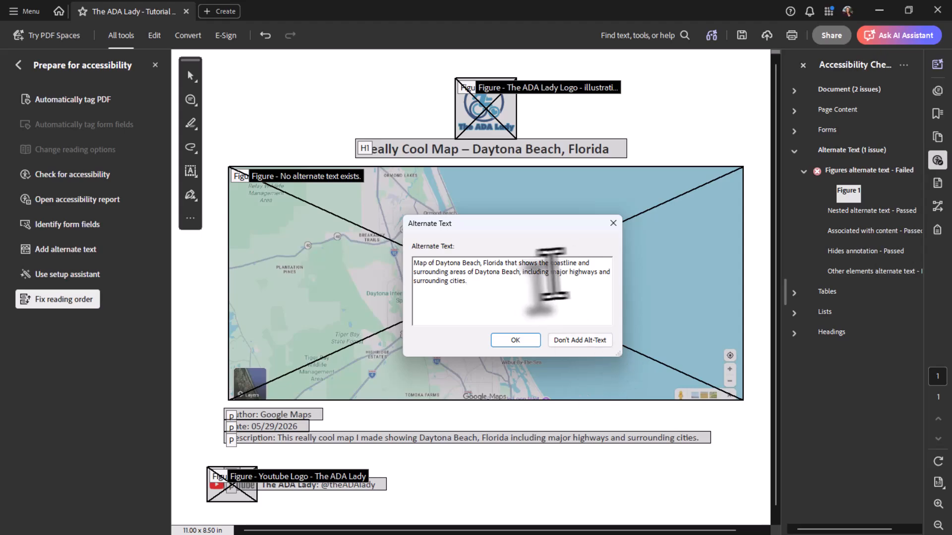
{"action": "left_click", "coordinate": [514, 341]}
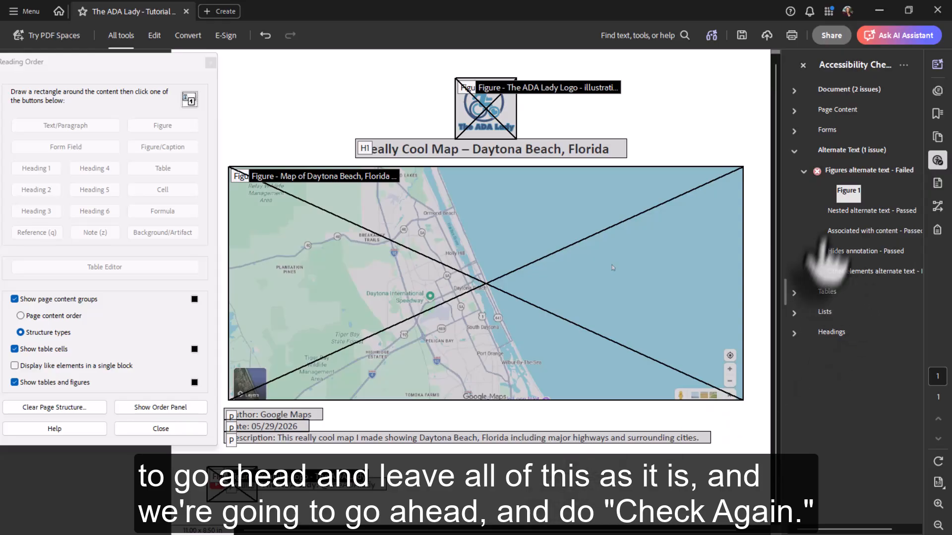
Run the accessibility check again from the flagged figure, collapse the Alternate Text results and expand the Document issues.
{"action": "right_click", "coordinate": [848, 192]}
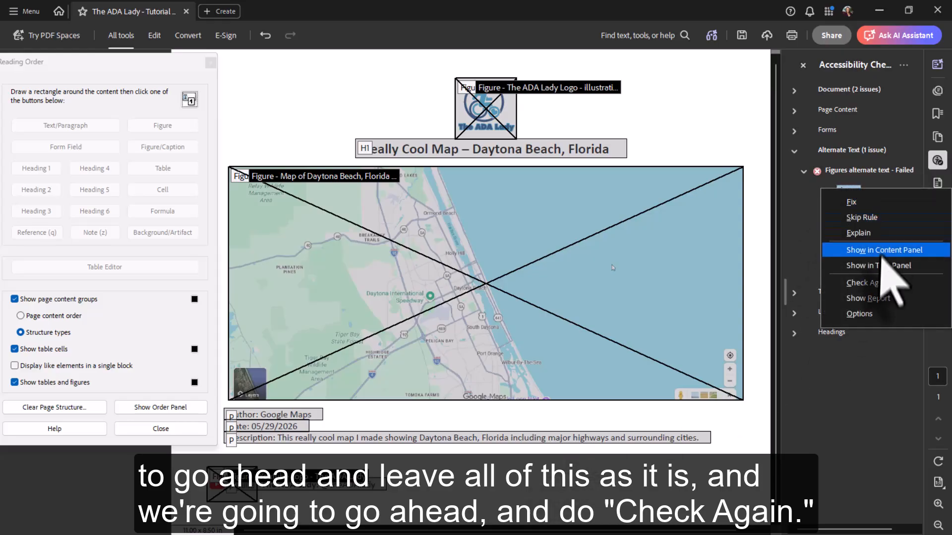
{"action": "left_click", "coordinate": [875, 283]}
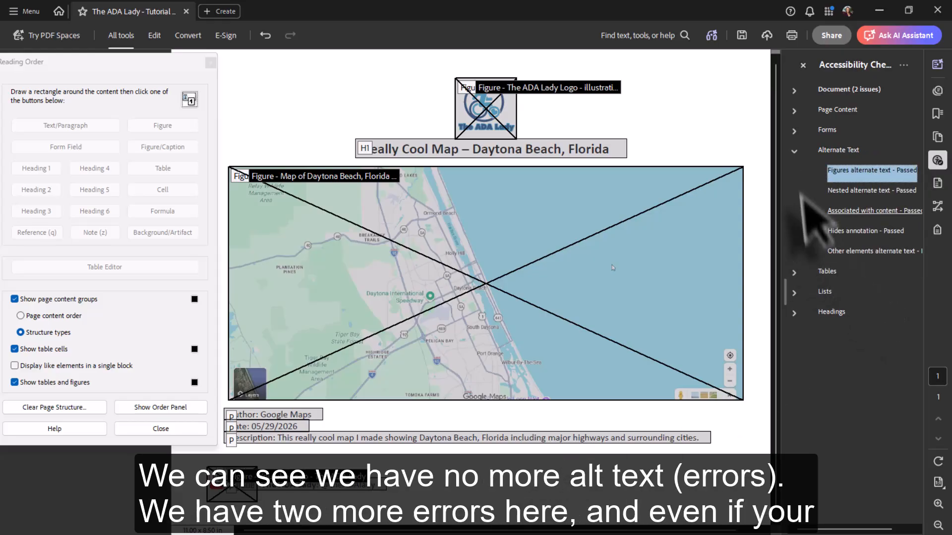
{"action": "left_click", "coordinate": [827, 149]}
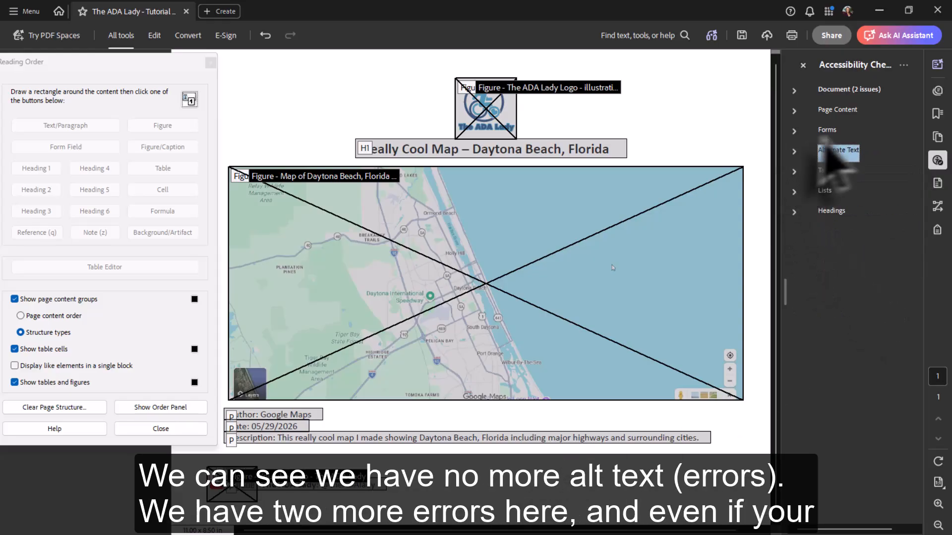
{"action": "left_click", "coordinate": [795, 92]}
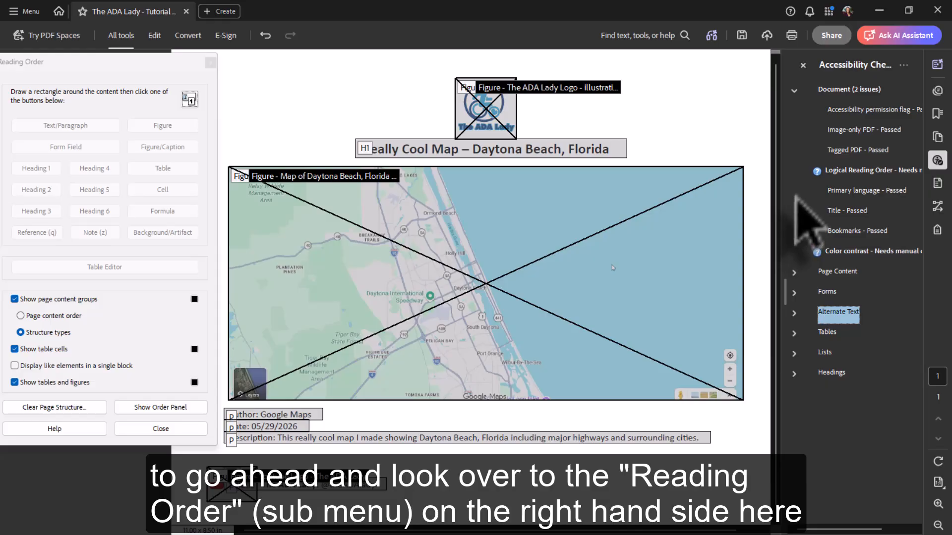
Show the page's reading order list with page content order numbers, and identify the map, logo and title entries in it.
{"action": "left_click", "coordinate": [938, 205]}
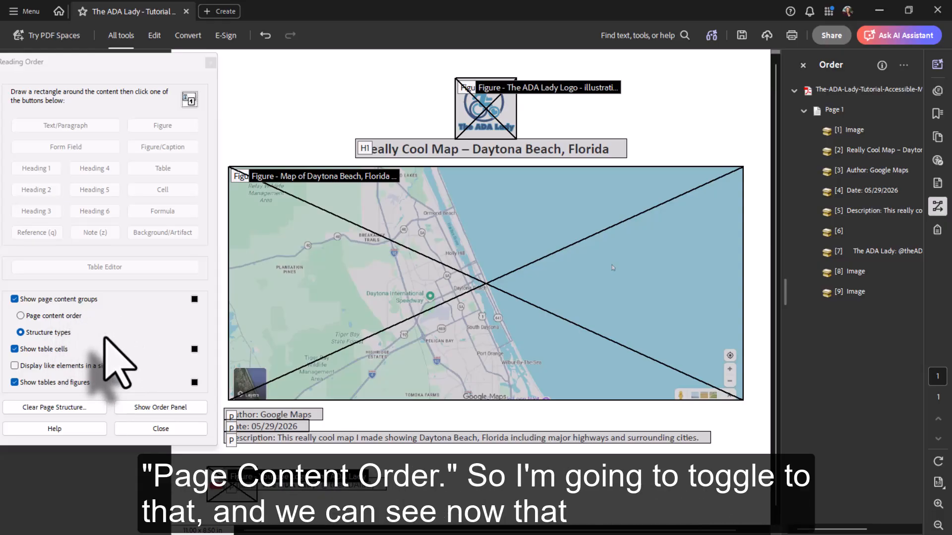
{"action": "left_click", "coordinate": [65, 317]}
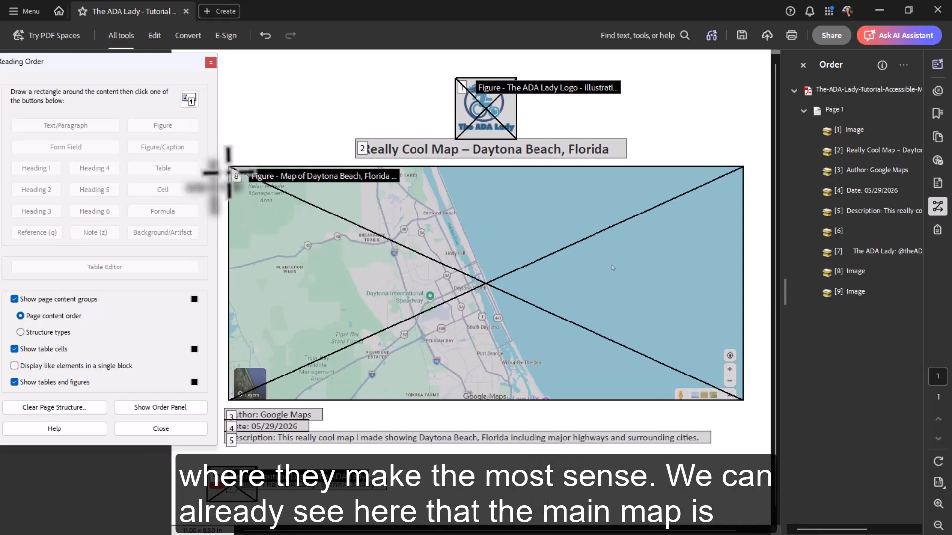
{"action": "left_click", "coordinate": [268, 176]}
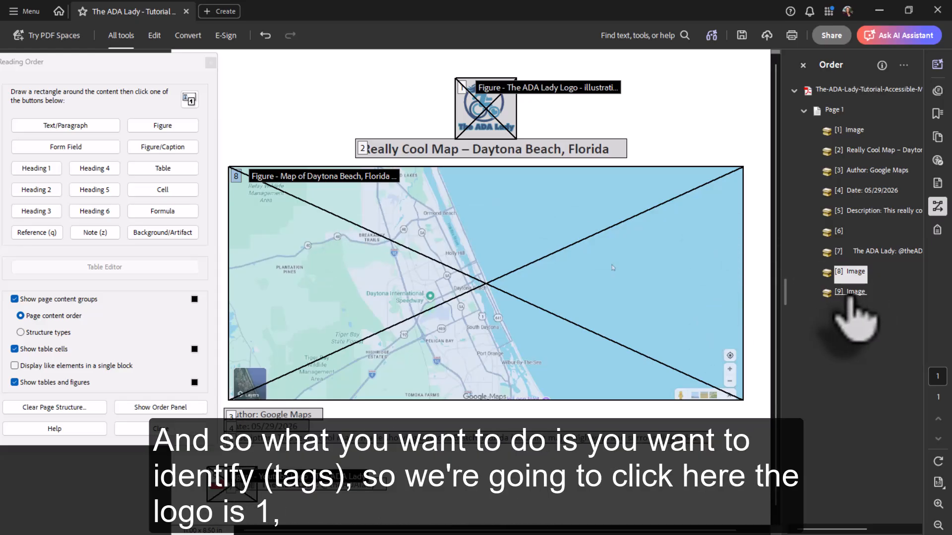
{"action": "left_click", "coordinate": [853, 130]}
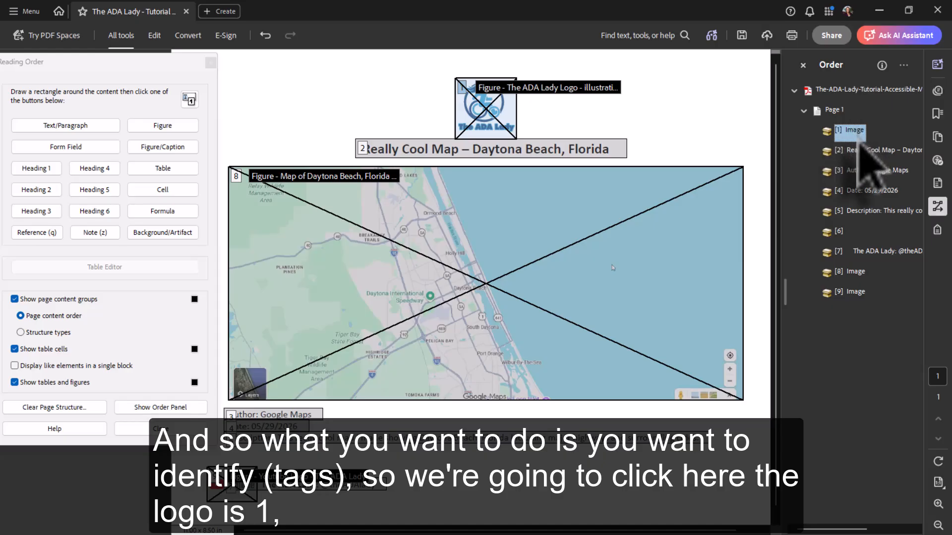
{"action": "left_click", "coordinate": [855, 151]}
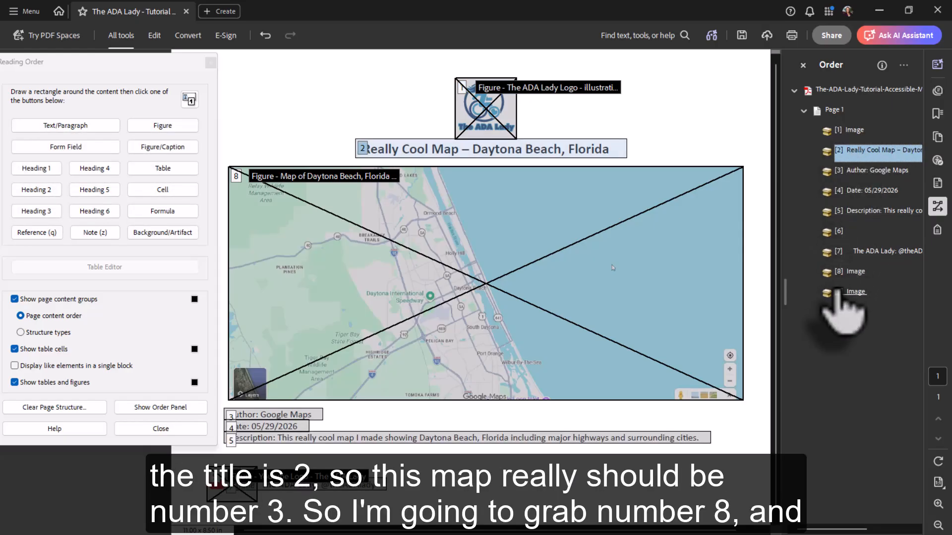
Move the map image in the reading order to directly after the "Really Cool Map – Daytona Beach, Florida" title.
{"action": "left_click", "coordinate": [849, 273]}
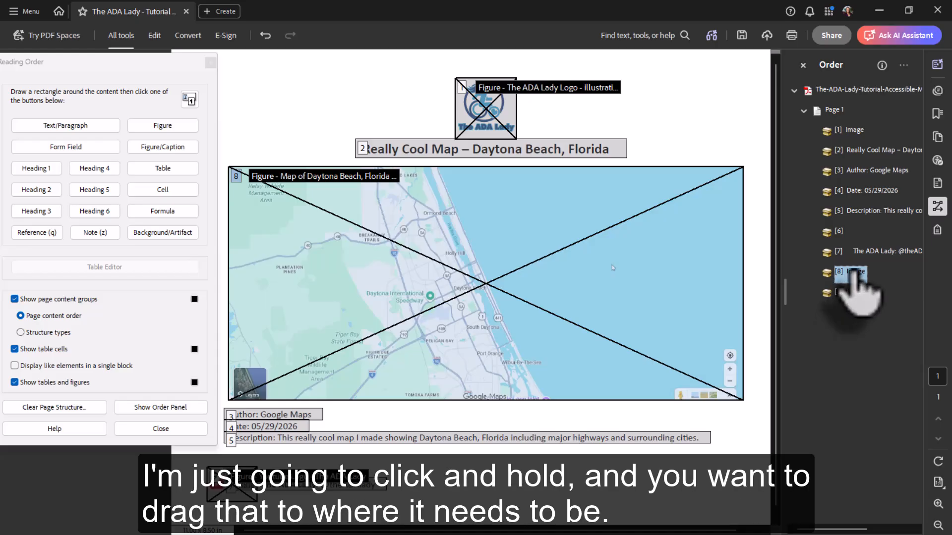
{"action": "left_click_drag", "start_coordinate": [852, 272], "coordinate": [853, 154]}
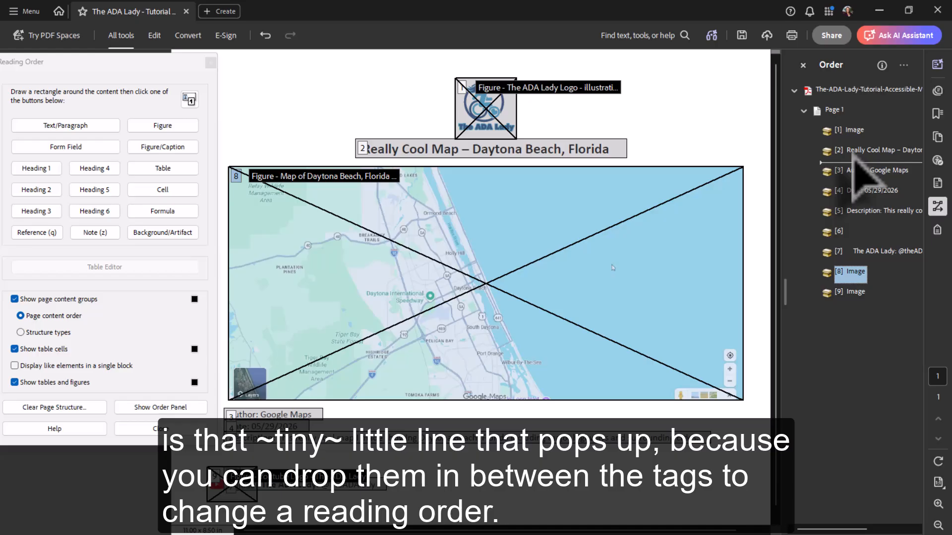
{"action": "left_click_drag", "start_coordinate": [854, 155], "coordinate": [854, 155]}
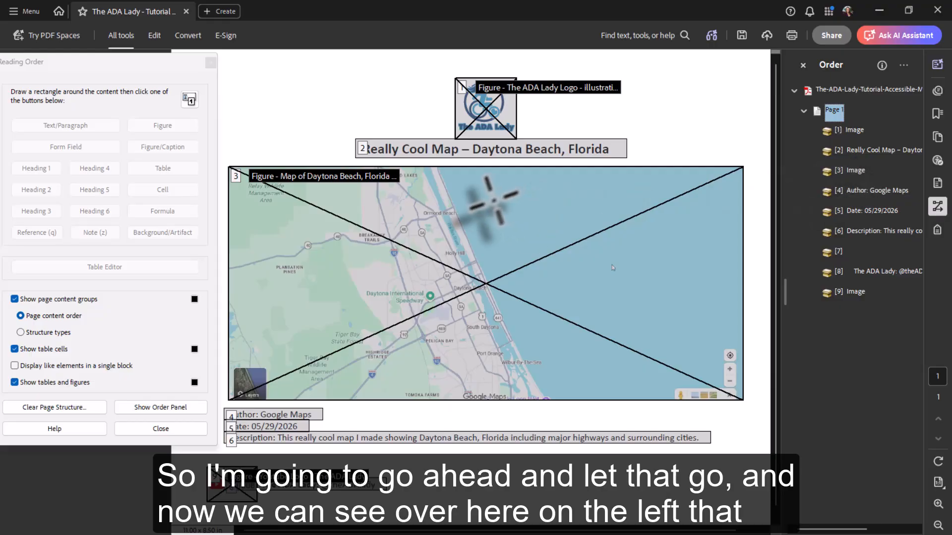
Check the reading order positions of the map, author, date and description entries.
{"action": "left_click", "coordinate": [231, 184]}
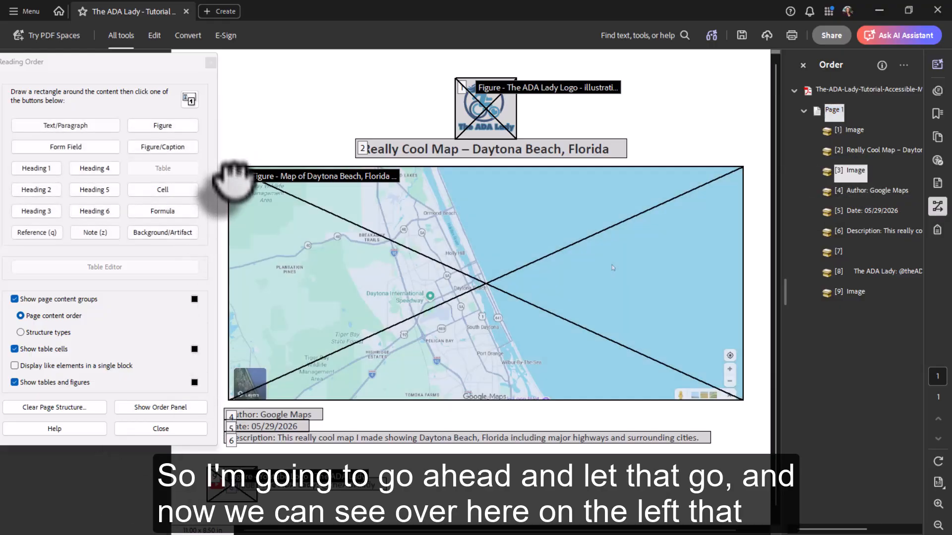
{"action": "left_click", "coordinate": [865, 192]}
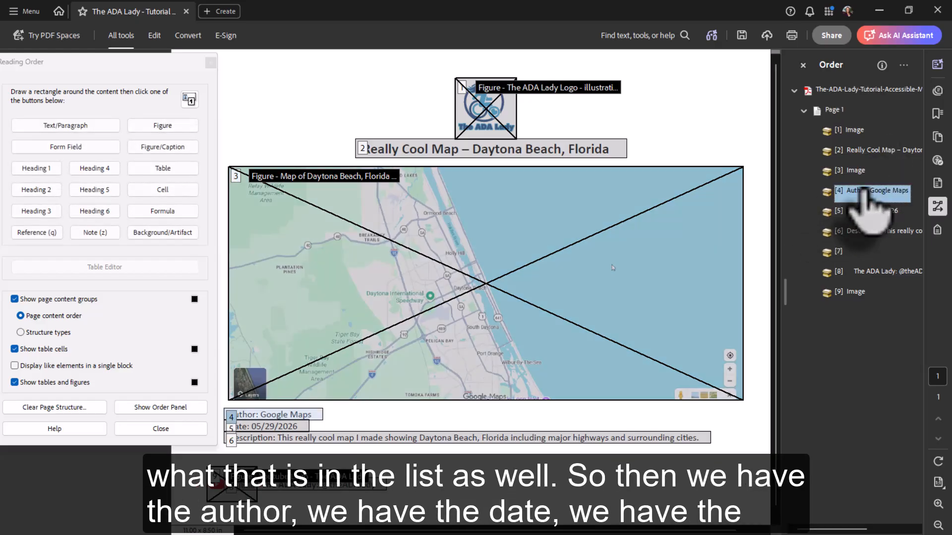
{"action": "left_click", "coordinate": [861, 212]}
{"action": "left_click", "coordinate": [862, 232]}
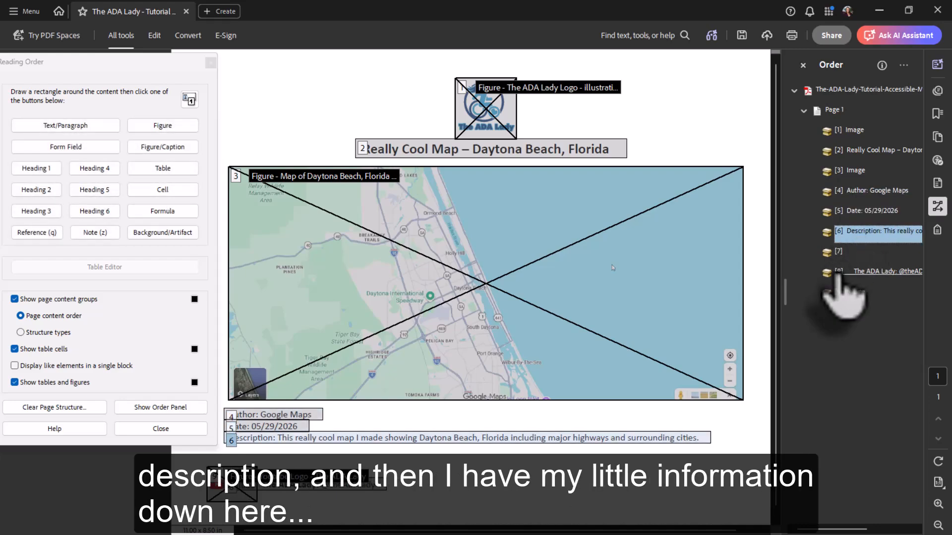
Move the YouTube logo image ahead of the "The ADA Lady" channel line in the reading order.
{"action": "left_click", "coordinate": [839, 252]}
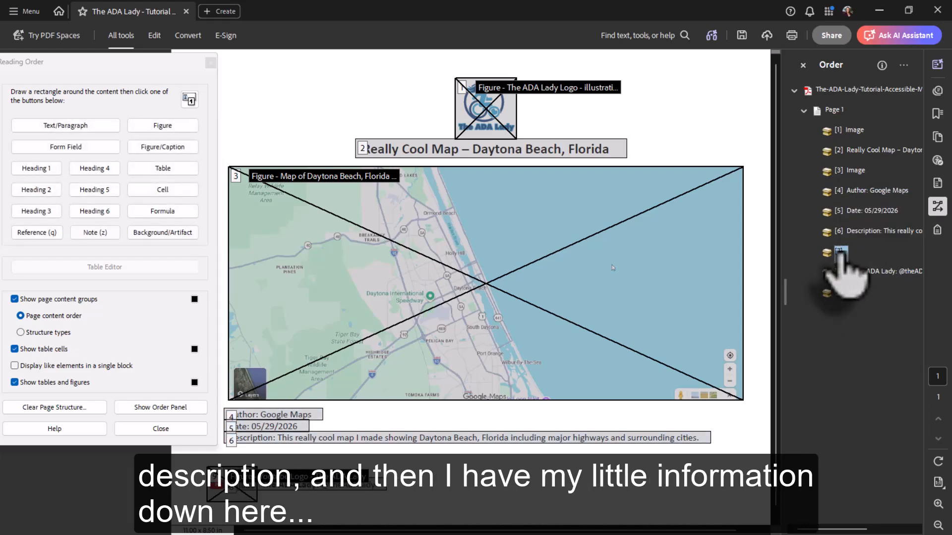
{"action": "left_click", "coordinate": [857, 272]}
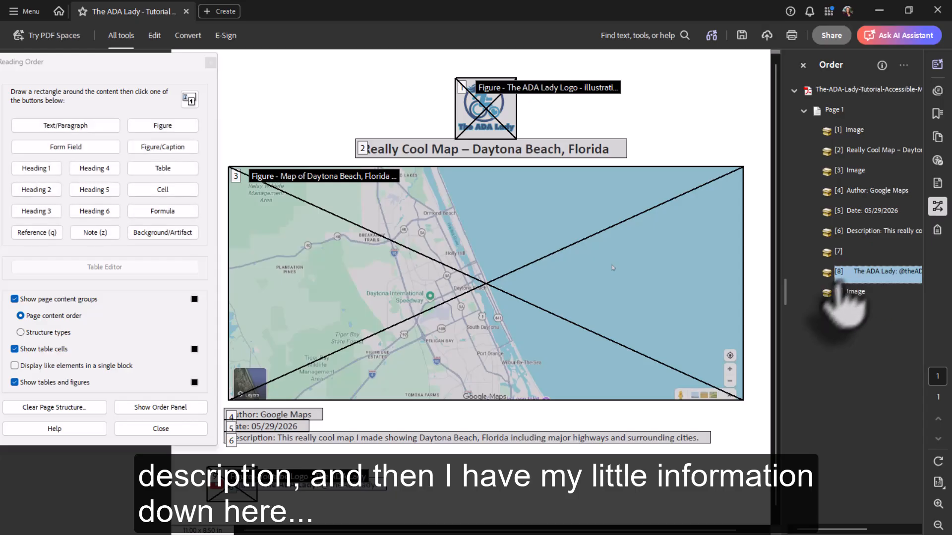
{"action": "left_click", "coordinate": [850, 293]}
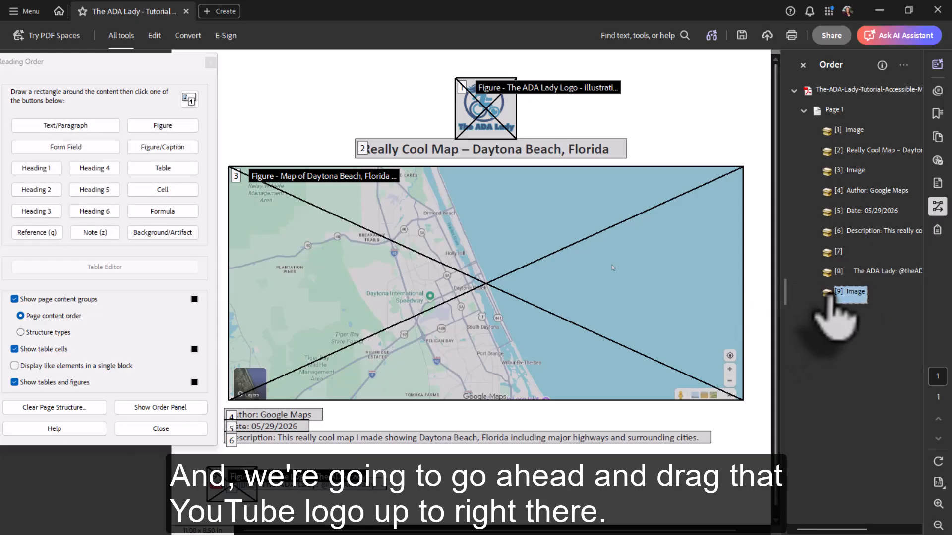
{"action": "left_click_drag", "start_coordinate": [856, 291], "coordinate": [823, 250]}
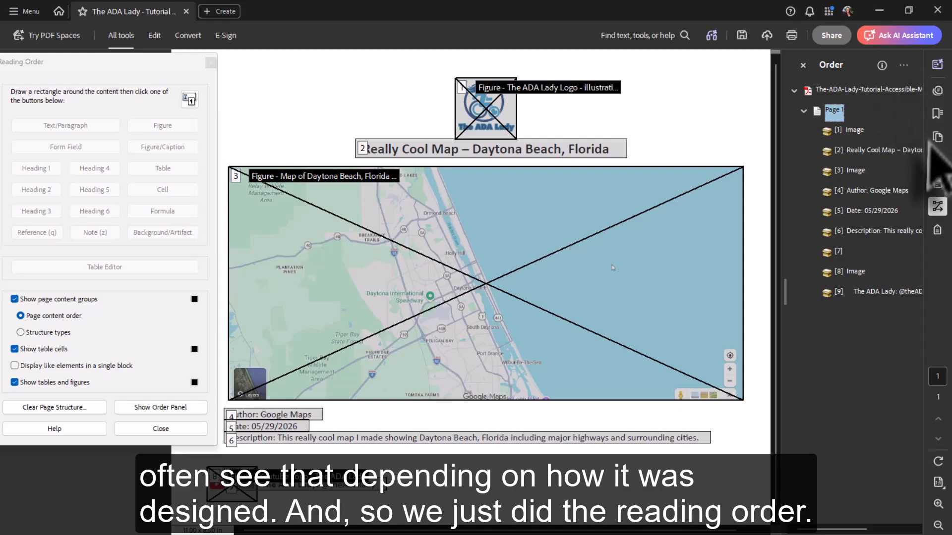
Mark the Logical Reading Order and Color contrast rules as passed in the accessibility checker results.
{"action": "left_click", "coordinate": [937, 160]}
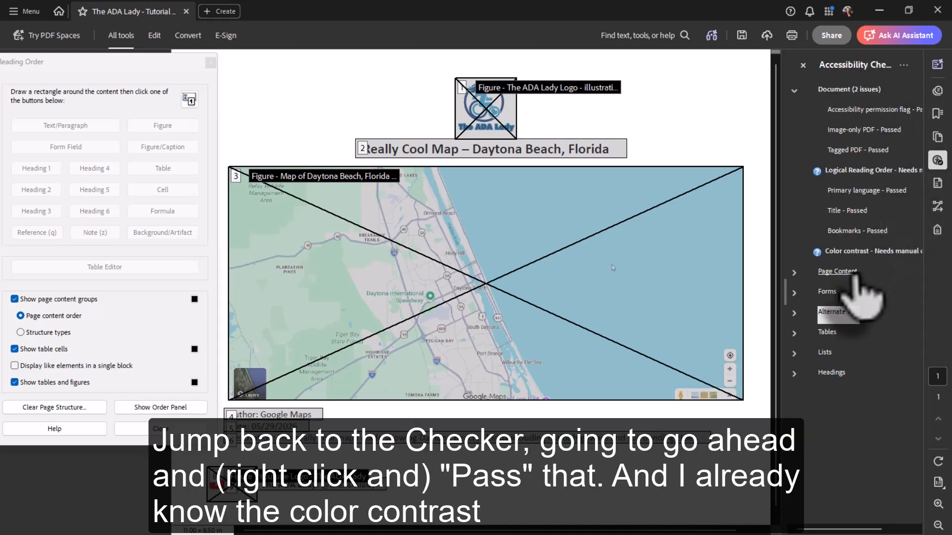
{"action": "right_click", "coordinate": [861, 176]}
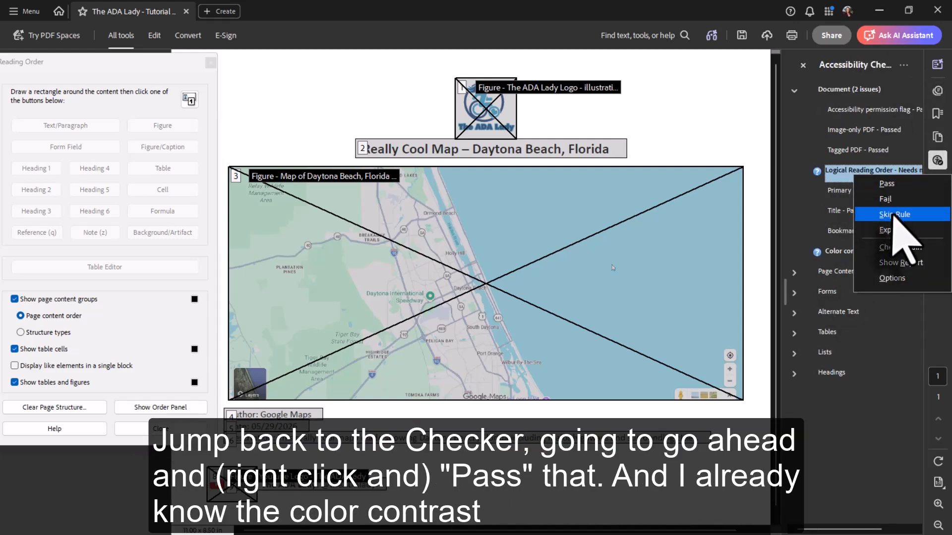
{"action": "left_click", "coordinate": [890, 186]}
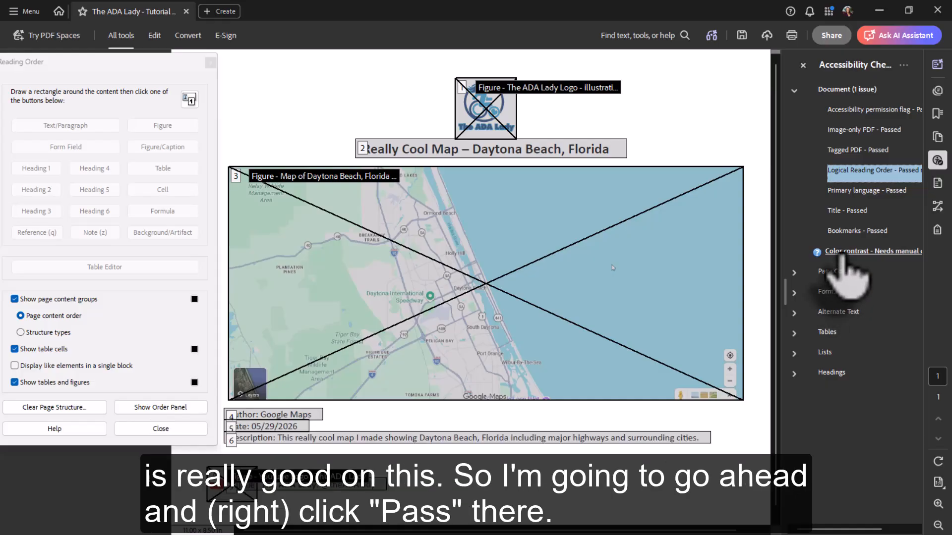
{"action": "right_click", "coordinate": [841, 253]}
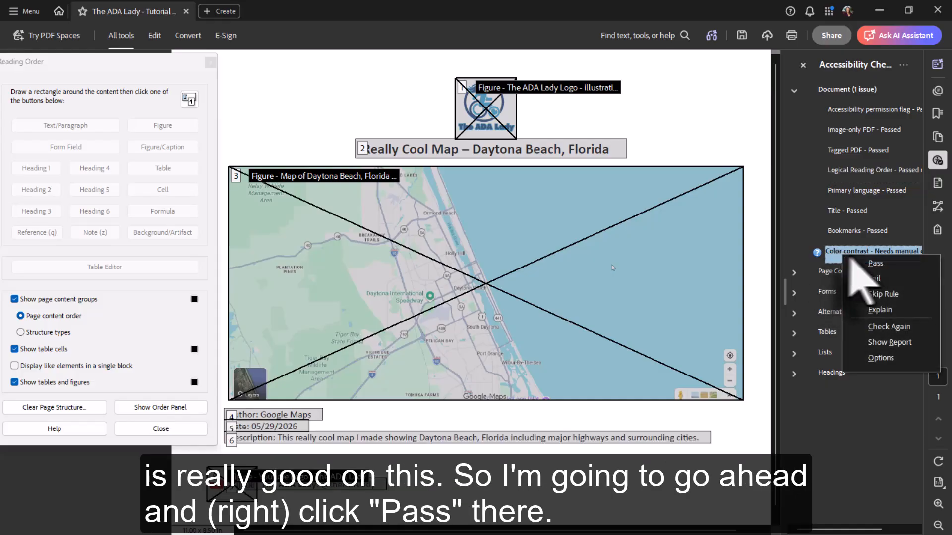
{"action": "left_click", "coordinate": [878, 267]}
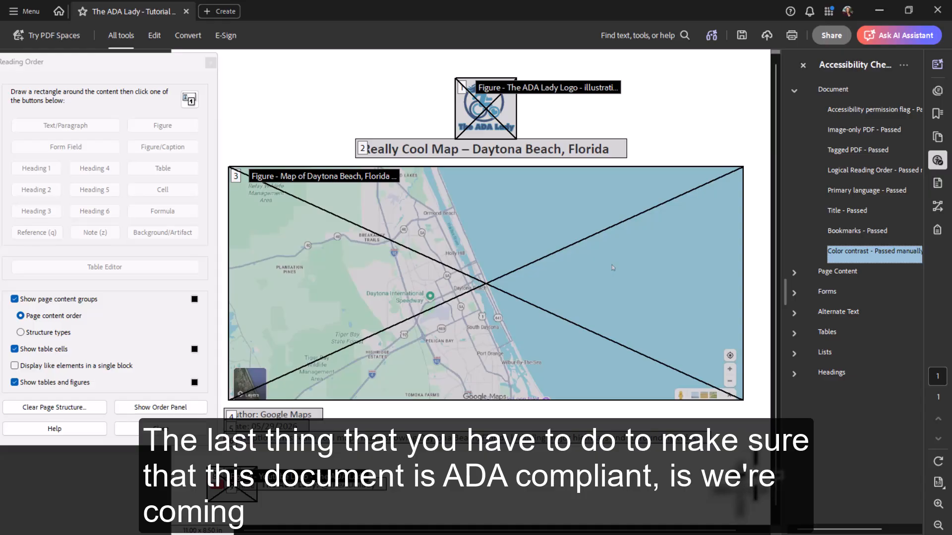
Set the title in the document properties to "Map of Daytona Beach Florida - The ADA Lady - Google Maps" and close the Reading Order tool.
{"action": "left_click", "coordinate": [22, 10]}
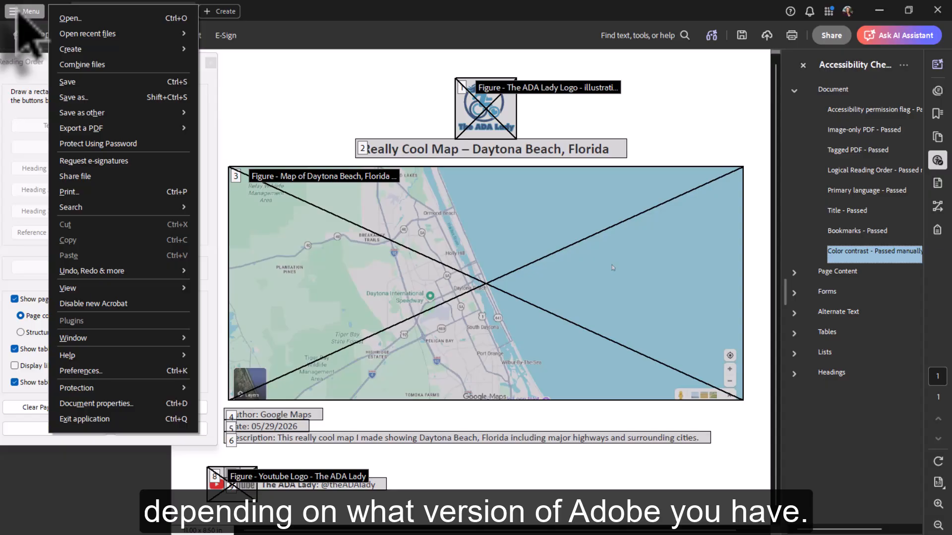
{"action": "left_click", "coordinate": [147, 404]}
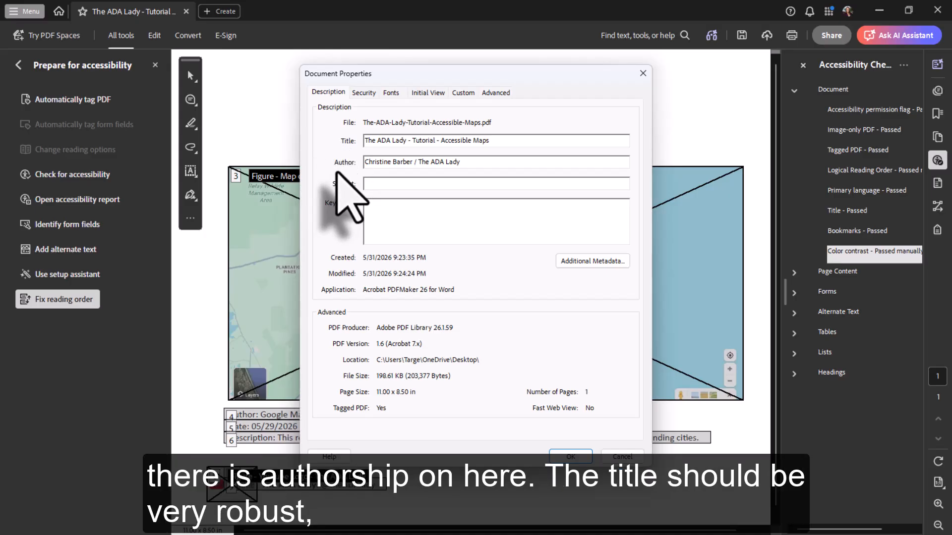
{"action": "left_click", "coordinate": [521, 143]}
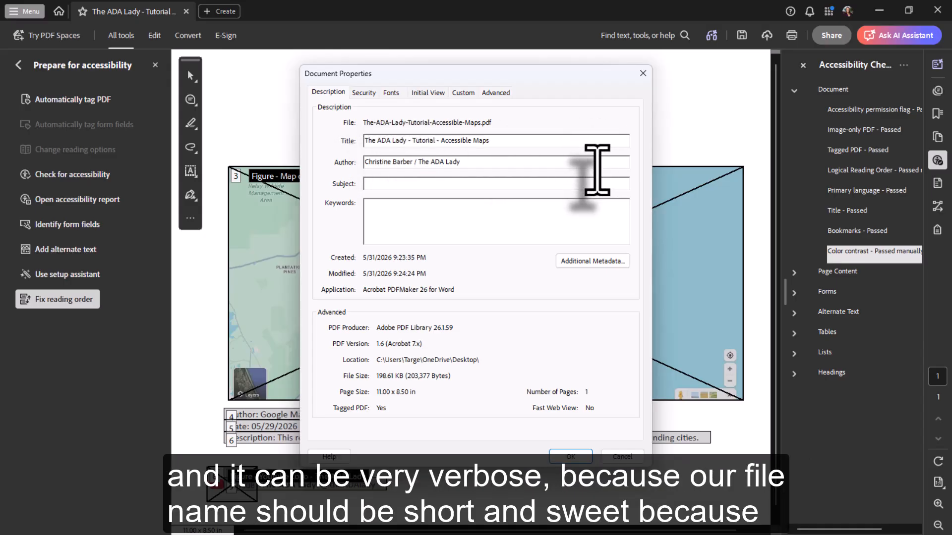
{"action": "key", "text": "ctrl+a"}
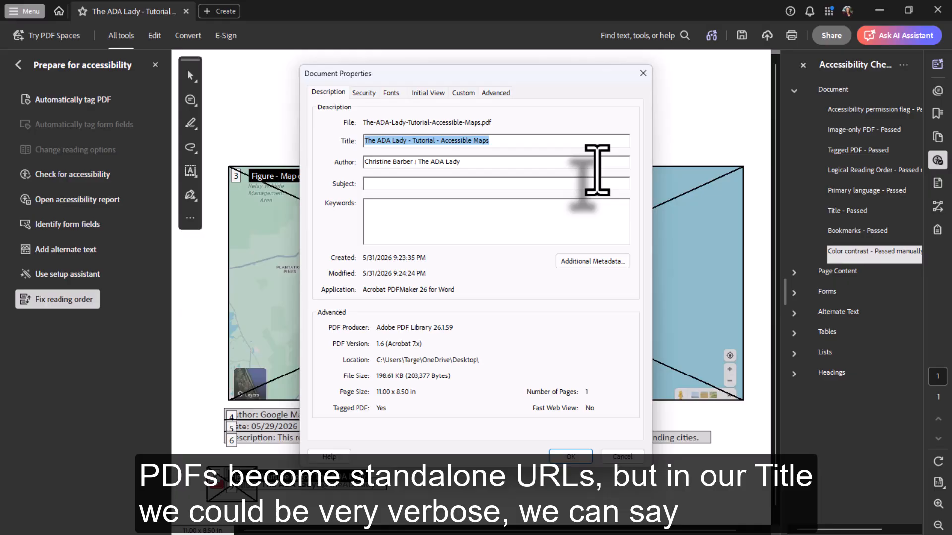
{"action": "type", "text": "Map of"}
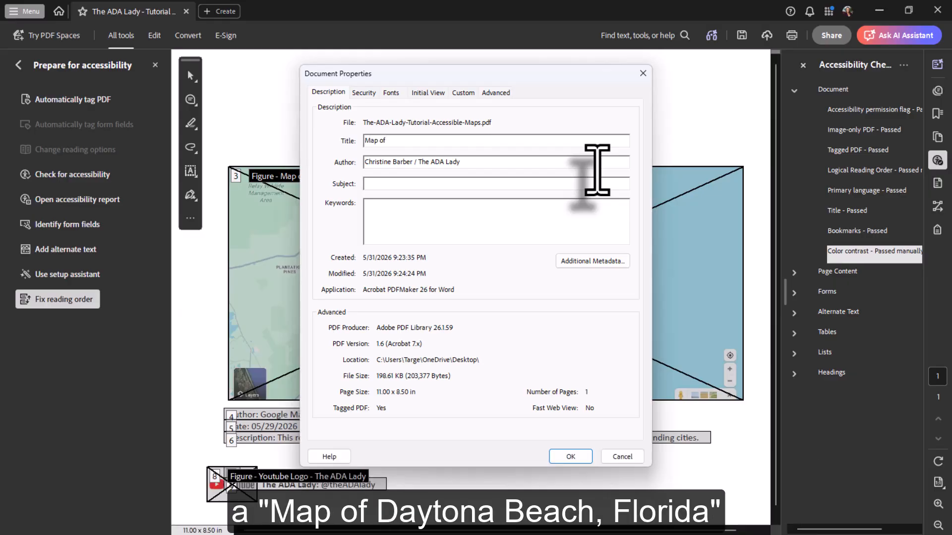
{"action": "type", "text": " Daytona Beach Florida -"}
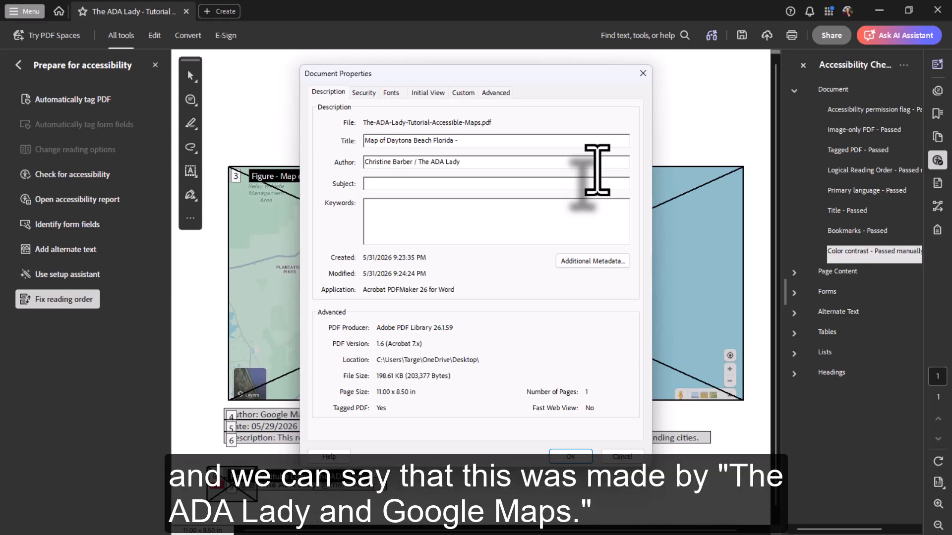
{"action": "type", "text": " The ADA Lady - Google Maps"}
{"action": "key", "text": "Tab"}
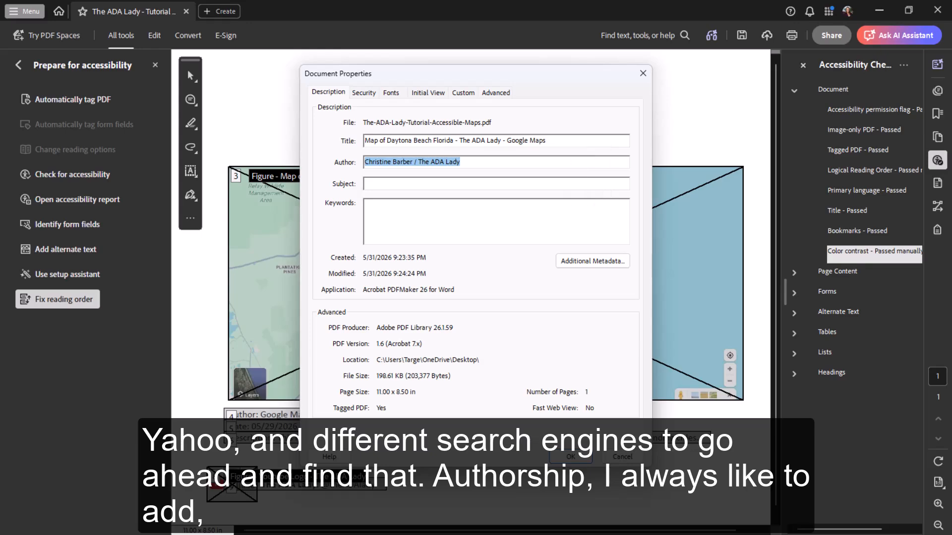
{"action": "left_click", "coordinate": [475, 163]}
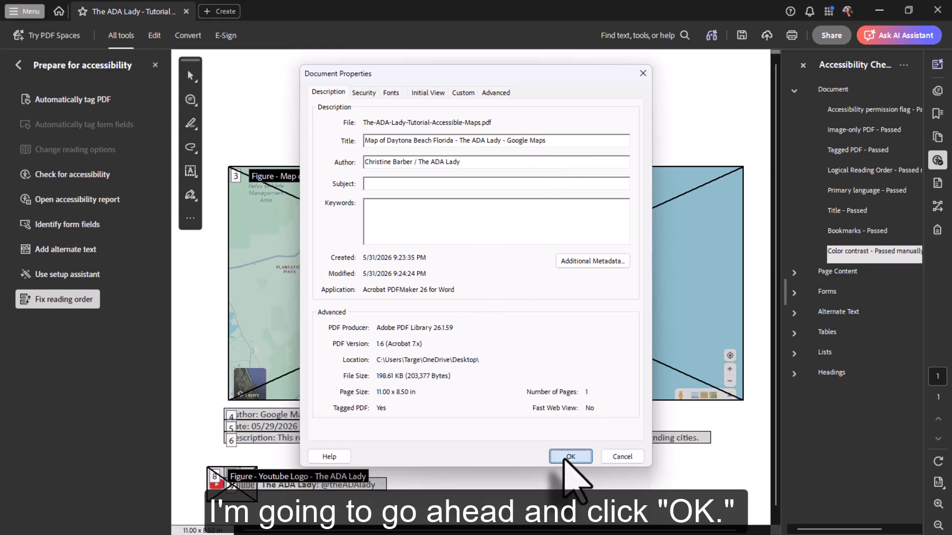
{"action": "left_click", "coordinate": [570, 456]}
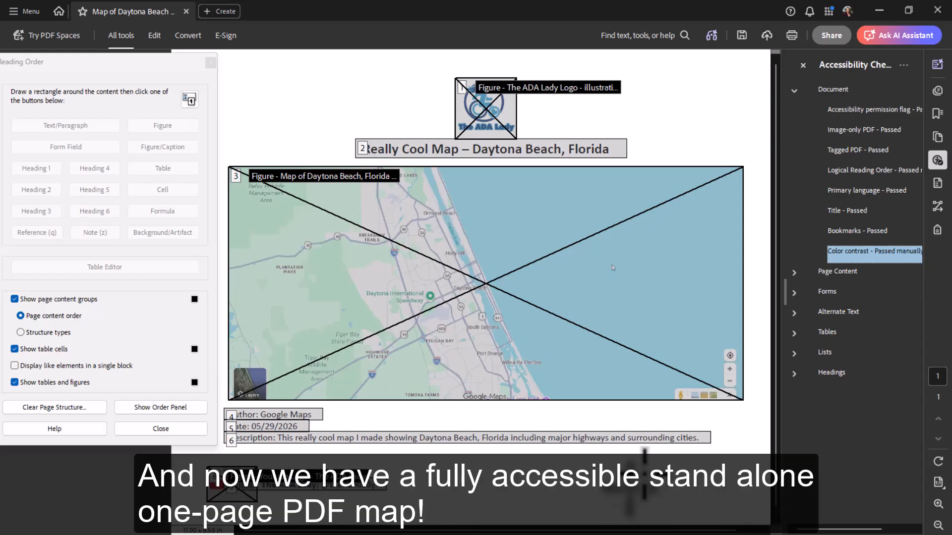
{"action": "left_click", "coordinate": [211, 63]}
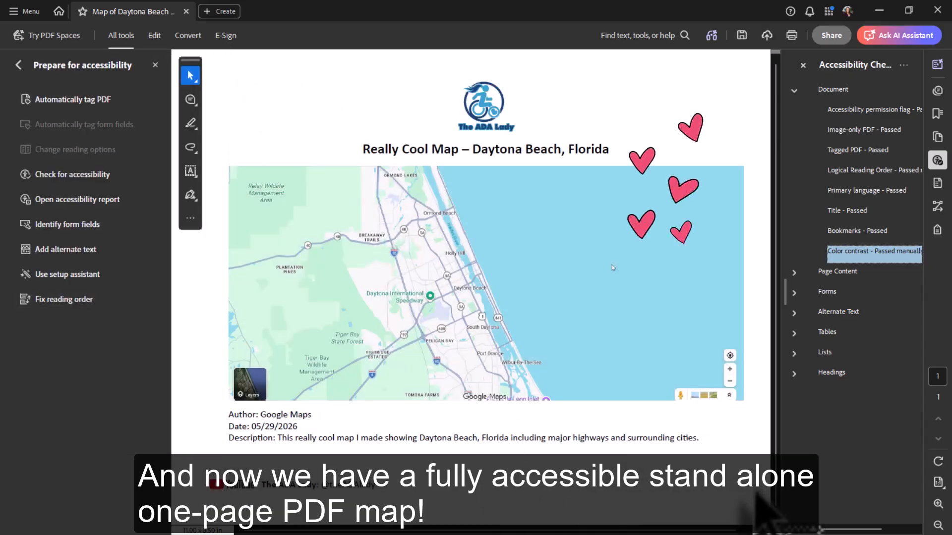